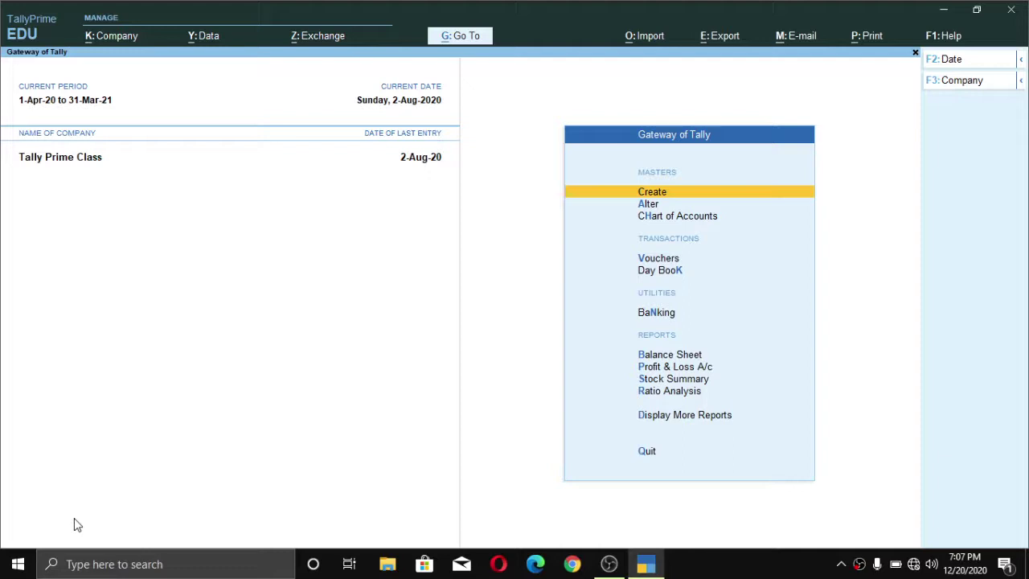
{"action": "key", "text": "ctrl"}
{"action": "key", "text": "ctrl"}
{"action": "key", "text": "alt"}
{"action": "key", "text": "ctrl"}
Open the company details of Tally Prime GST Class 1 for alteration.
{"action": "key", "text": "alt+k"}
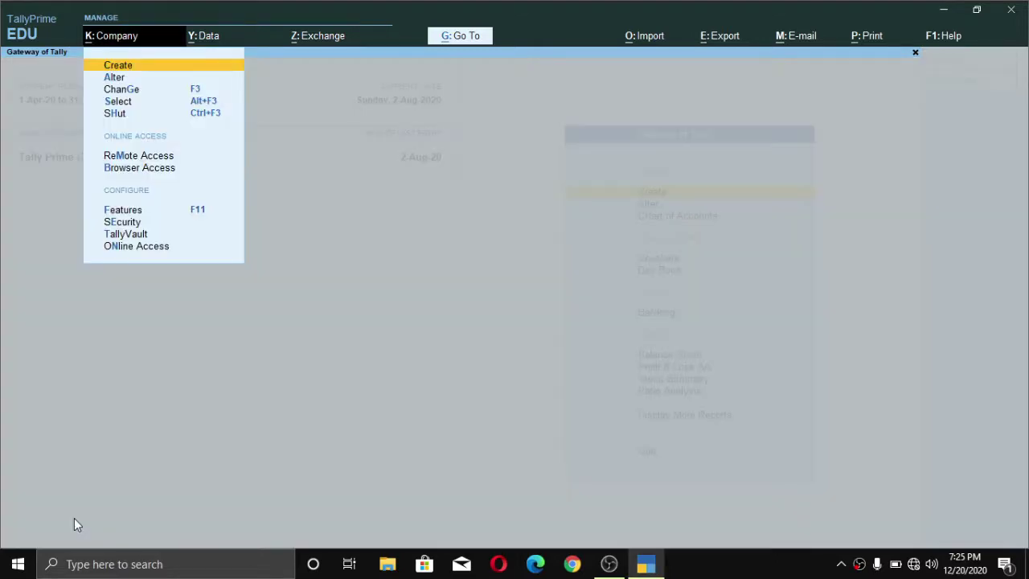
{"action": "key", "text": "Down"}
{"action": "key", "text": "Down"}
{"action": "key", "text": "Up"}
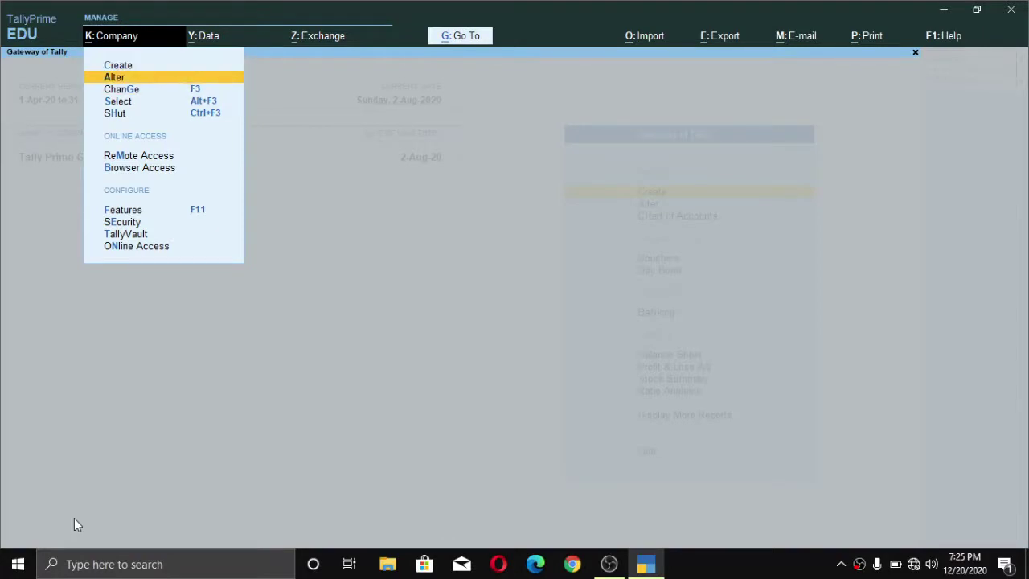
{"action": "key", "text": "Return"}
{"action": "key", "text": "Return"}
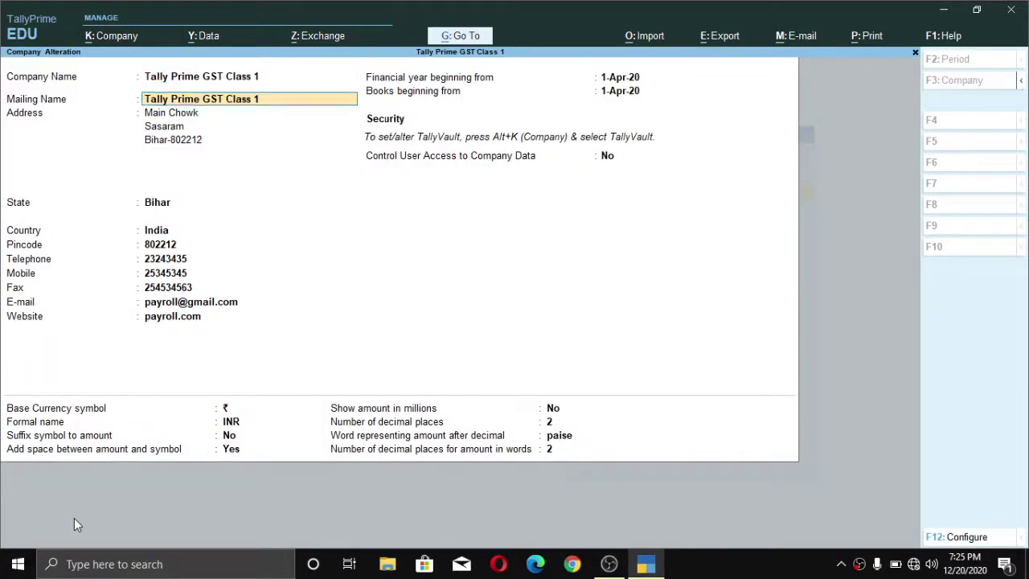
Keep the company's mailing name and address, choose Bihar as the state, and save the company details.
{"action": "key", "text": "Return"}
{"action": "key", "text": "Return"}
{"action": "key", "text": "Return"}
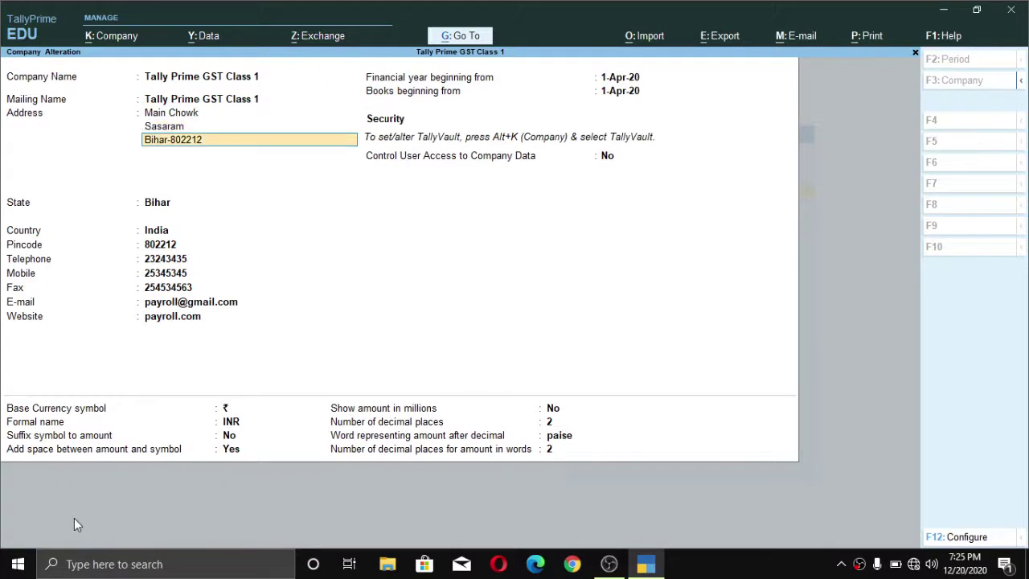
{"action": "key", "text": "Return"}
{"action": "key", "text": "Return"}
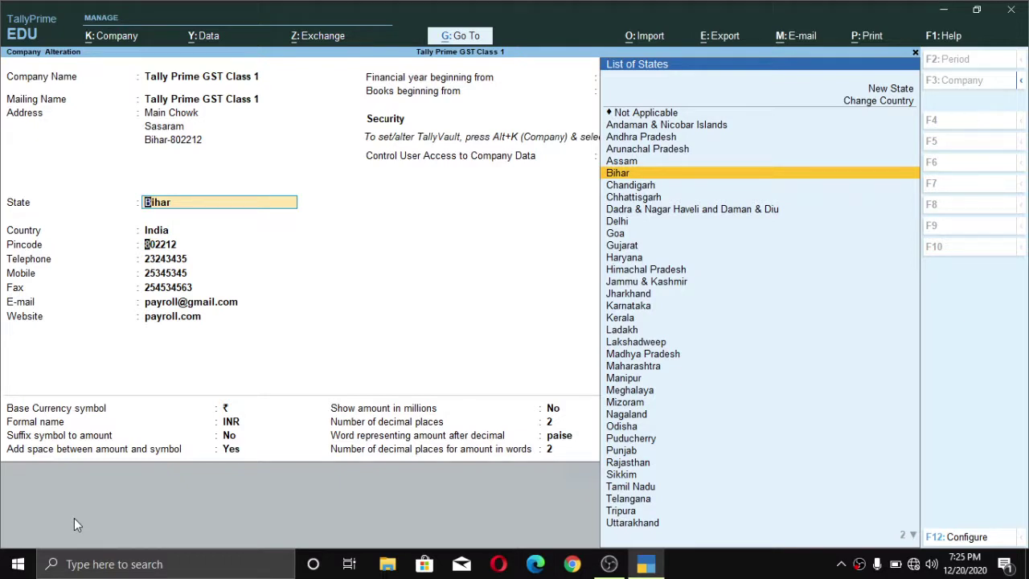
{"action": "key", "text": "Return"}
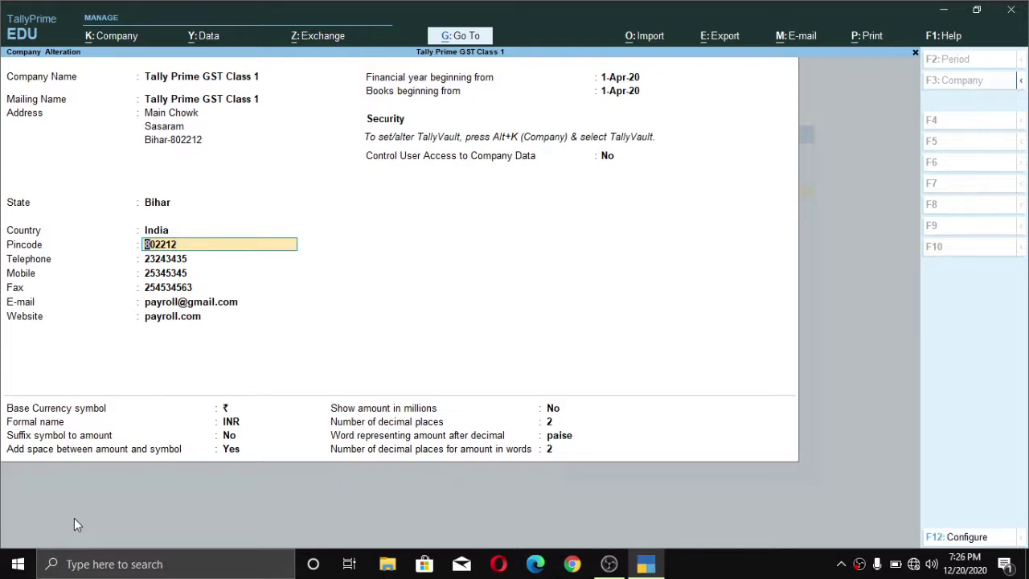
{"action": "key", "text": "ctrl+a"}
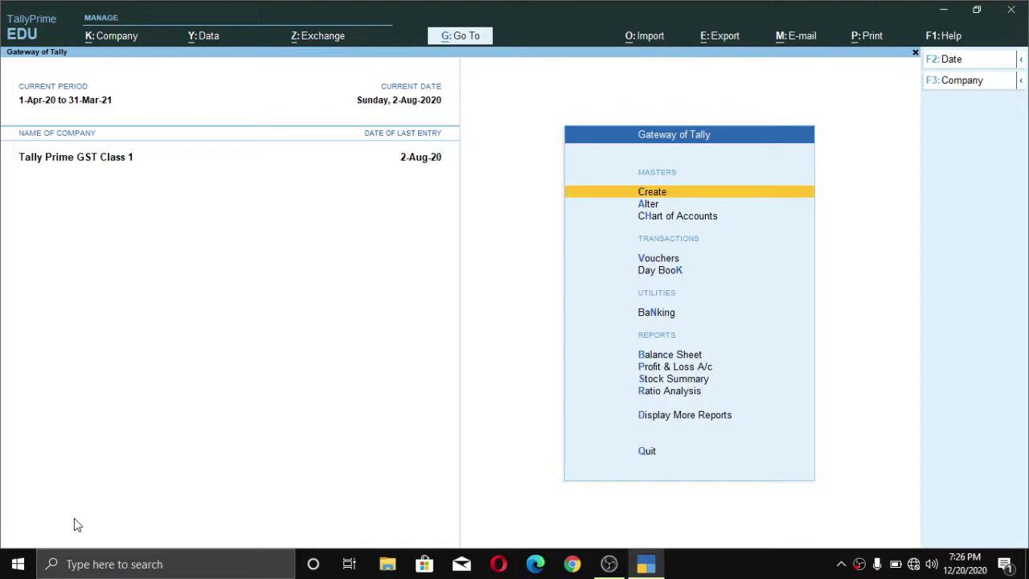
{"action": "key", "text": "alt+k"}
{"action": "key", "text": "Down"}
{"action": "key", "text": "Down"}
{"action": "key", "text": "Down"}
{"action": "key", "text": "Down"}
{"action": "key", "text": "Down"}
{"action": "key", "text": "Down"}
{"action": "key", "text": "Down"}
{"action": "key", "text": "Down"}
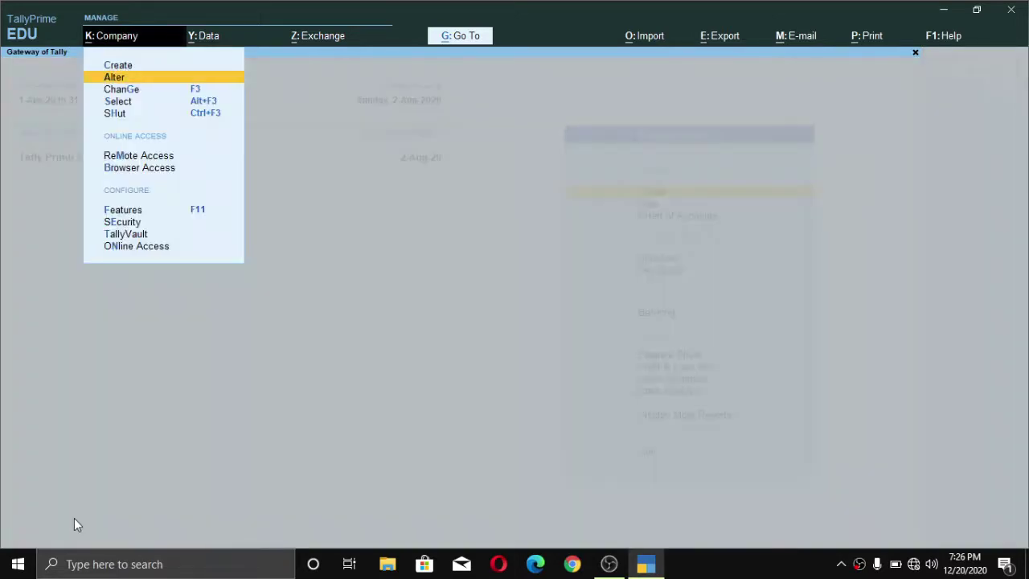
{"action": "key", "text": "Up"}
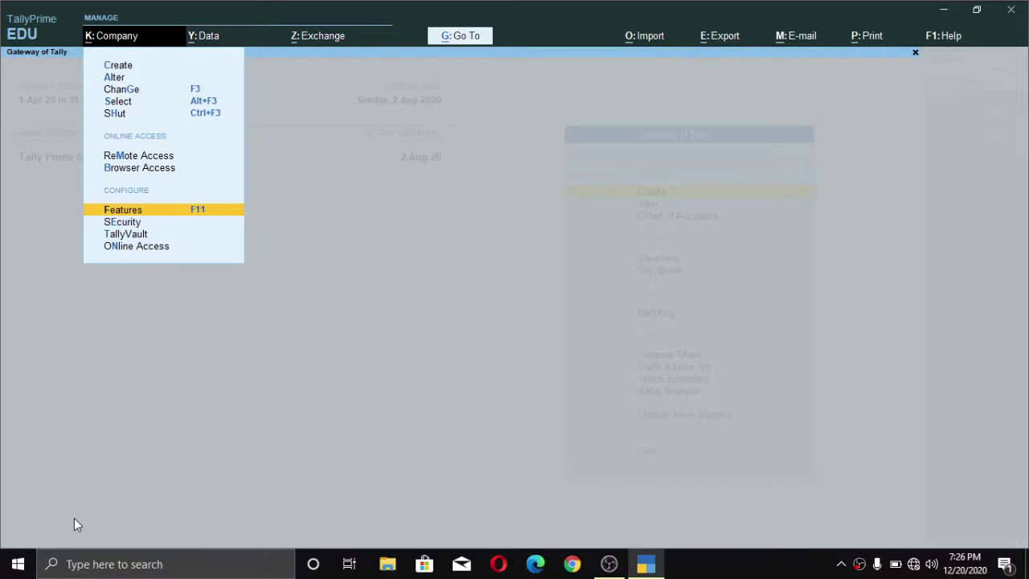
{"action": "key", "text": "Escape"}
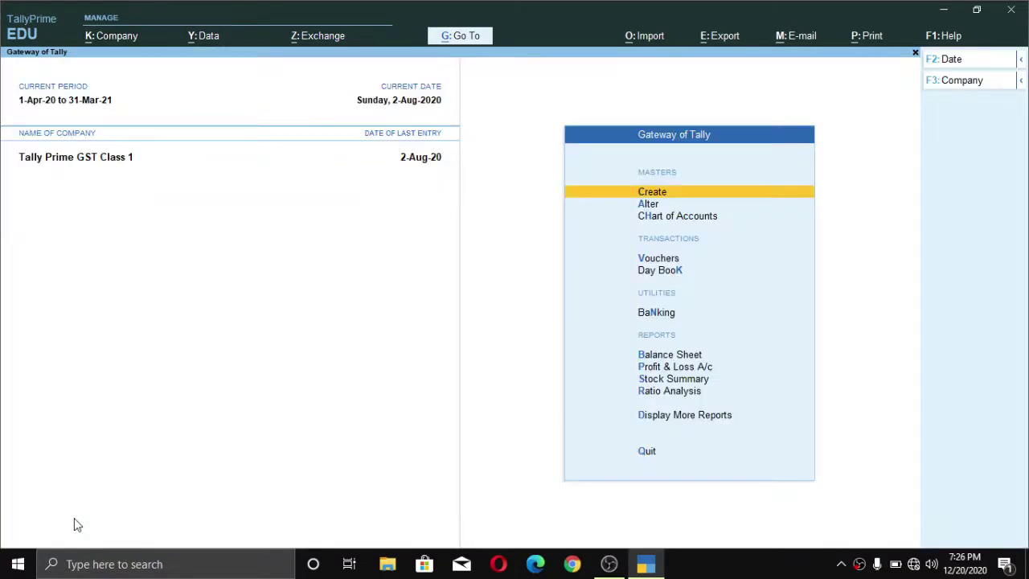
Open the company features settings and set Show all features and Show more features to No.
{"action": "key", "text": "F11"}
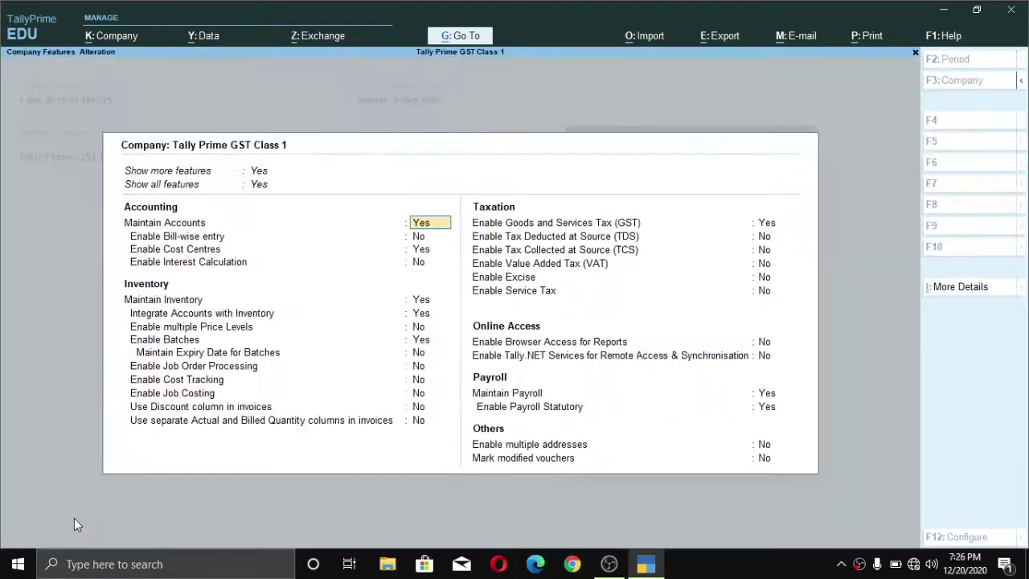
{"action": "key", "text": "ctrl"}
{"action": "key", "text": "Up"}
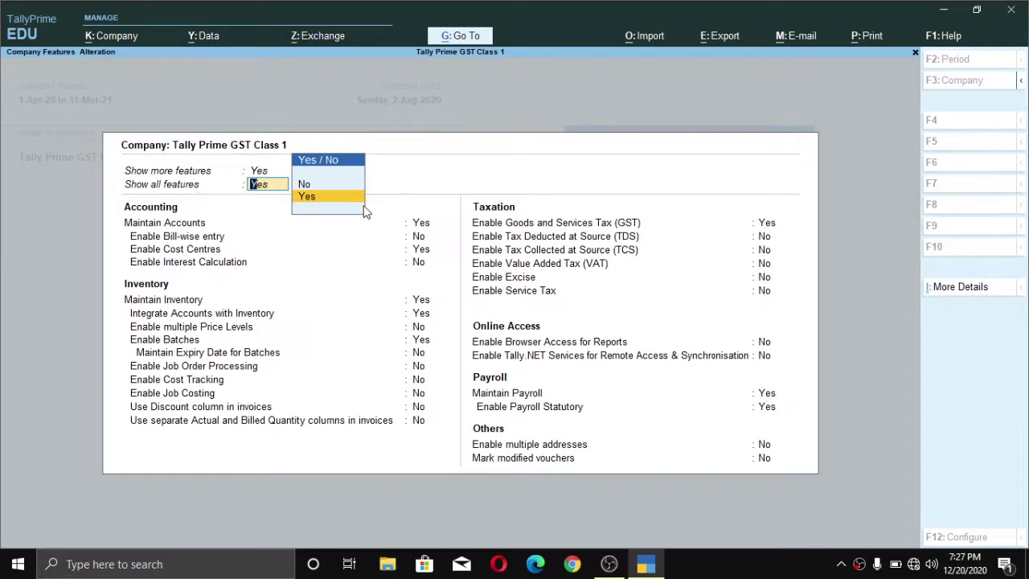
{"action": "key", "text": "Up"}
{"action": "key", "text": "Return"}
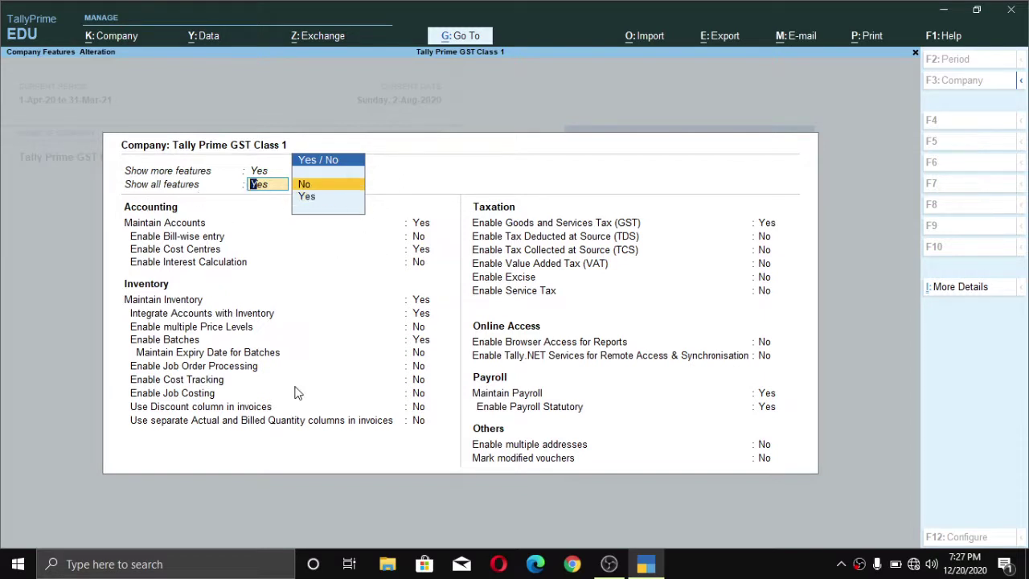
{"action": "key", "text": "Up"}
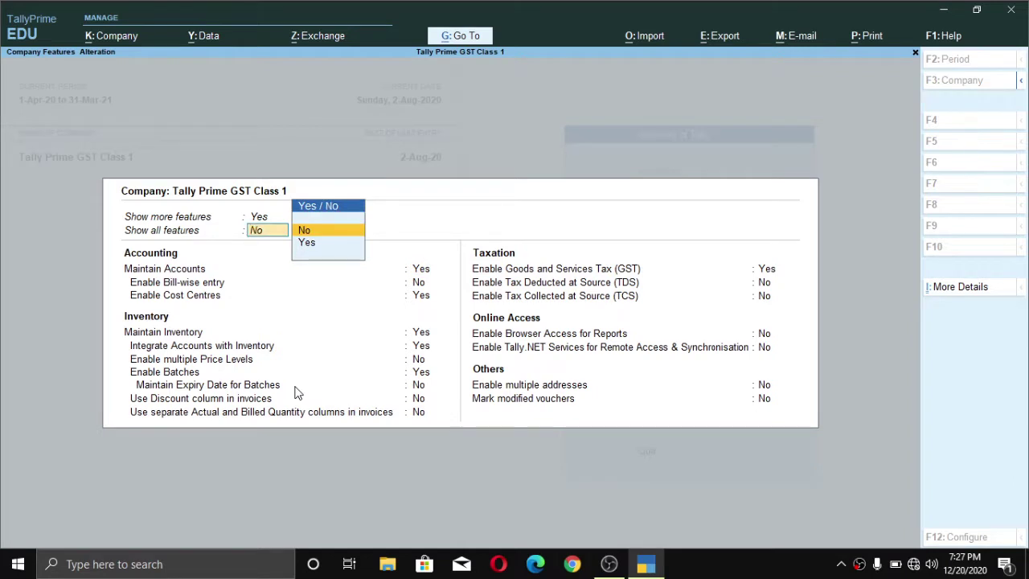
{"action": "key", "text": "Return"}
{"action": "key", "text": "Up"}
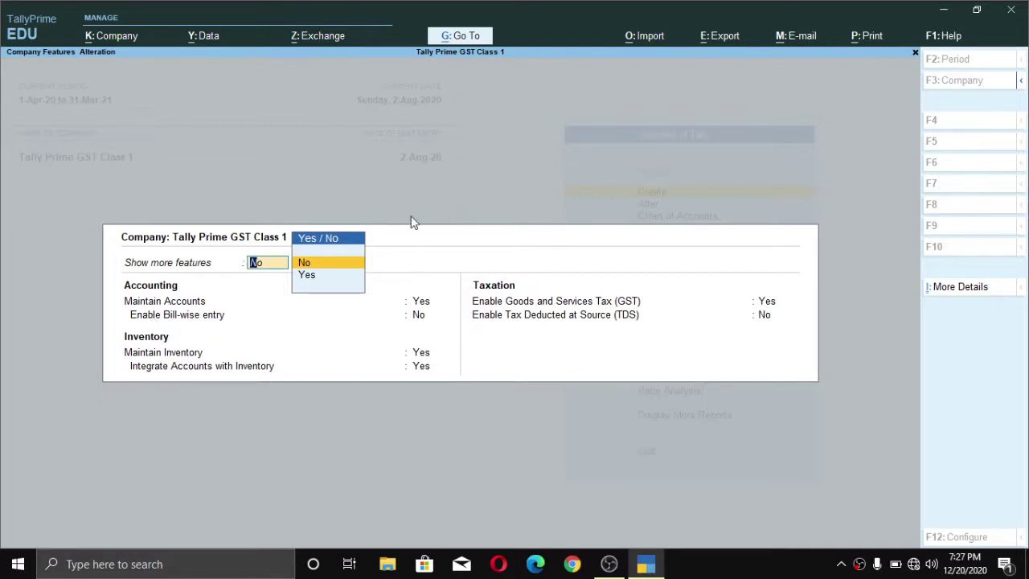
Set both Show more features and Show all features to Yes for the company.
{"action": "key", "text": "Down"}
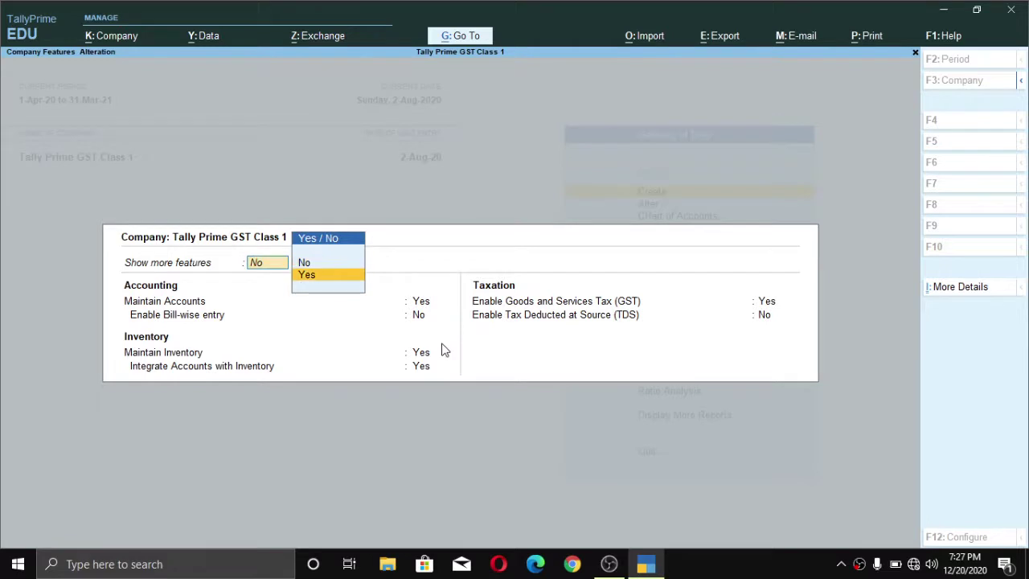
{"action": "key", "text": "Return"}
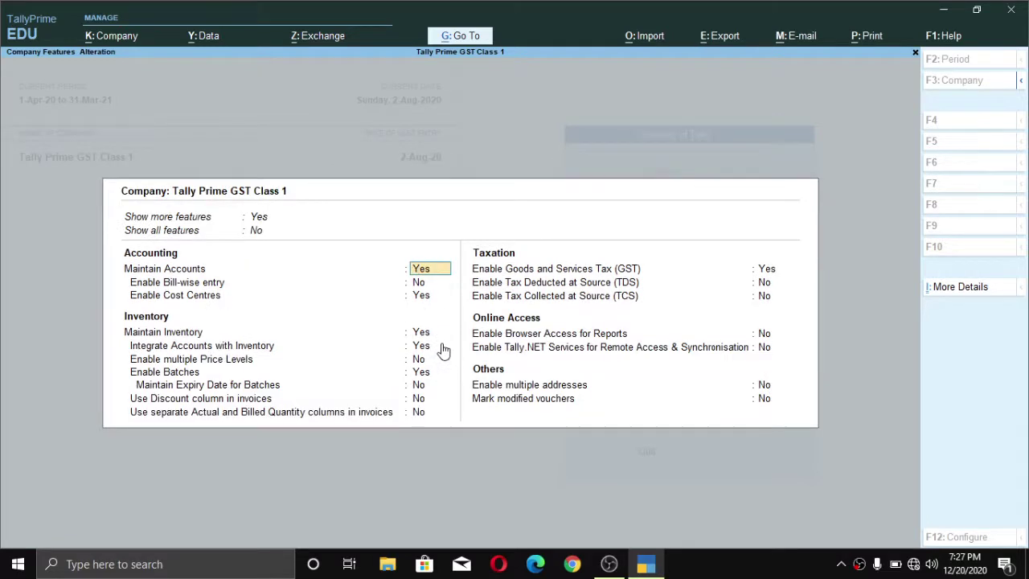
{"action": "key", "text": "Up"}
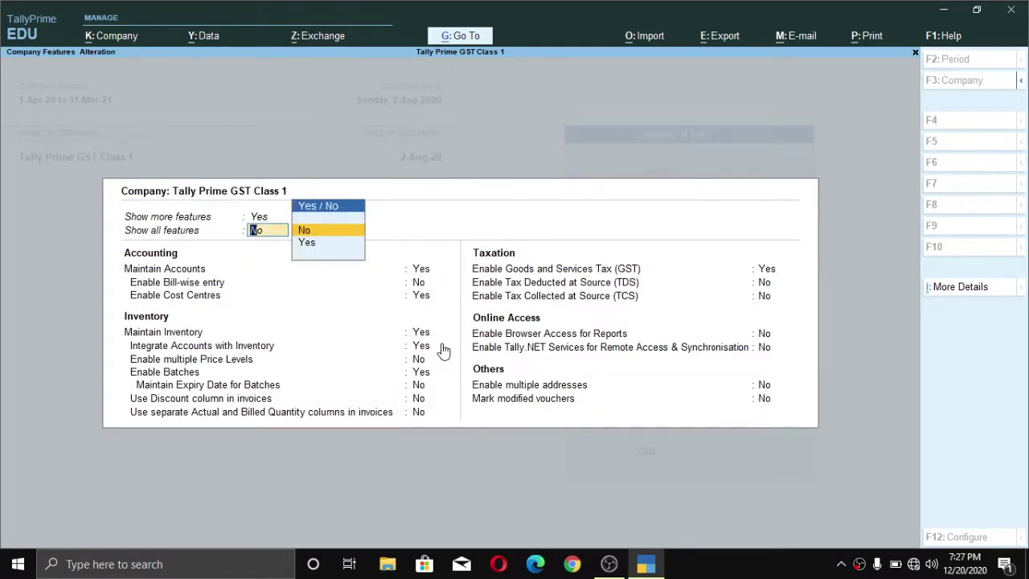
{"action": "key", "text": "Down"}
{"action": "key", "text": "Return"}
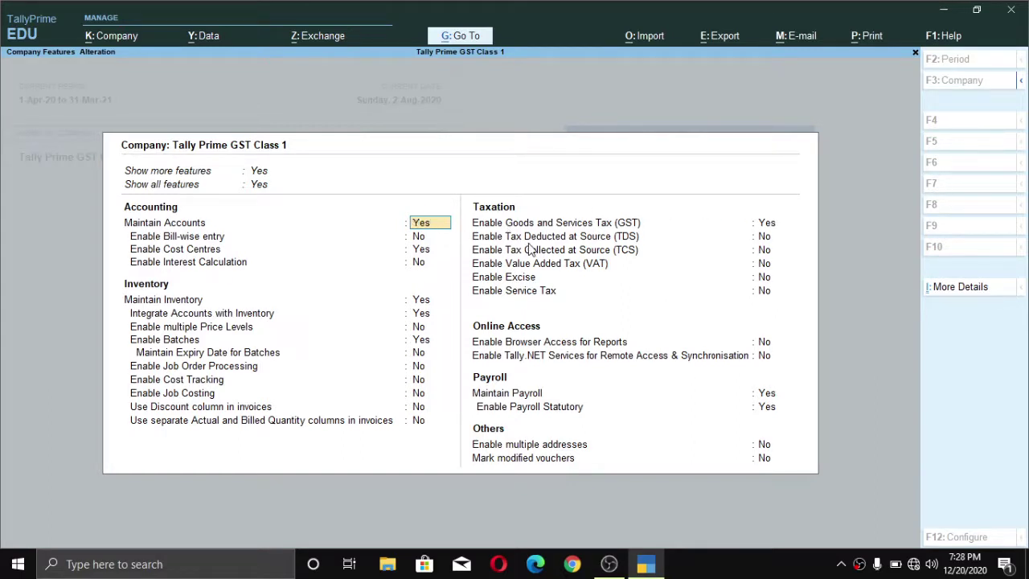
Set Enable Goods and Services Tax (GST) to Yes and open the company's GST details.
{"action": "left_click", "coordinate": [765, 225]}
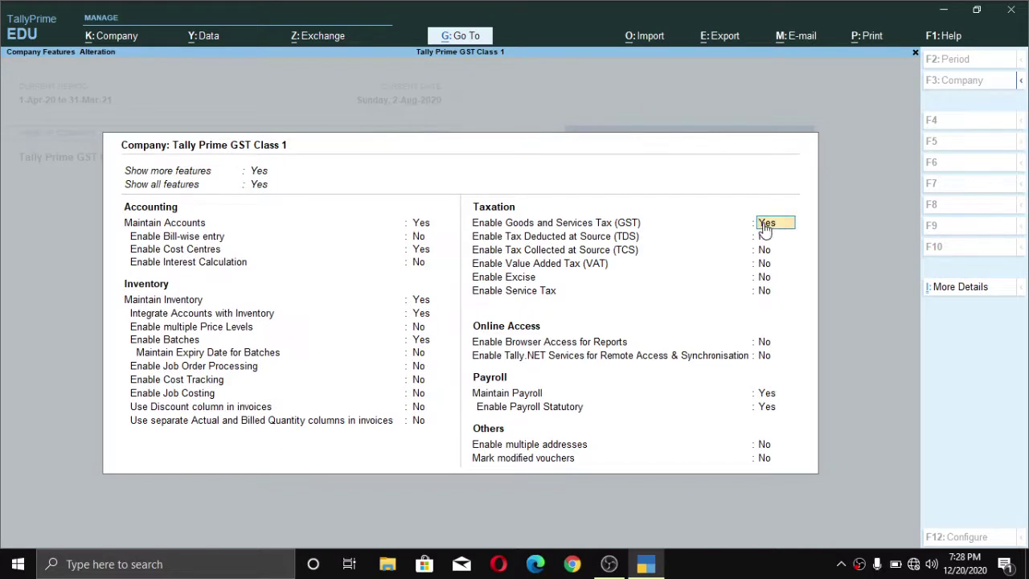
{"action": "type", "text": "n"}
{"action": "type", "text": "y"}
{"action": "key", "text": "Return"}
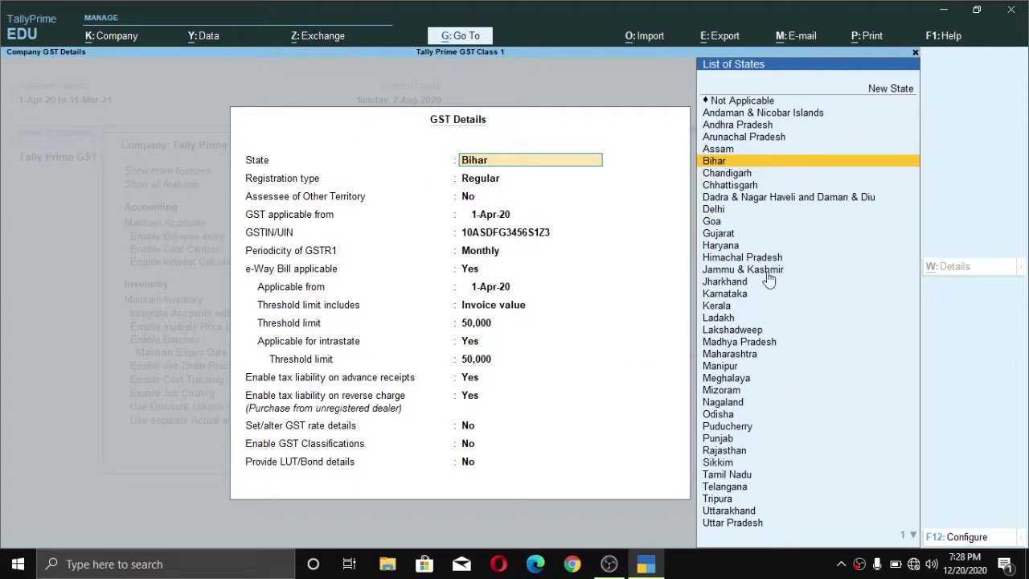
Accept state Bihar, registration type Regular, Assessee of Other Territory No, and GST applicable from 1-Apr-20.
{"action": "key", "text": "Return"}
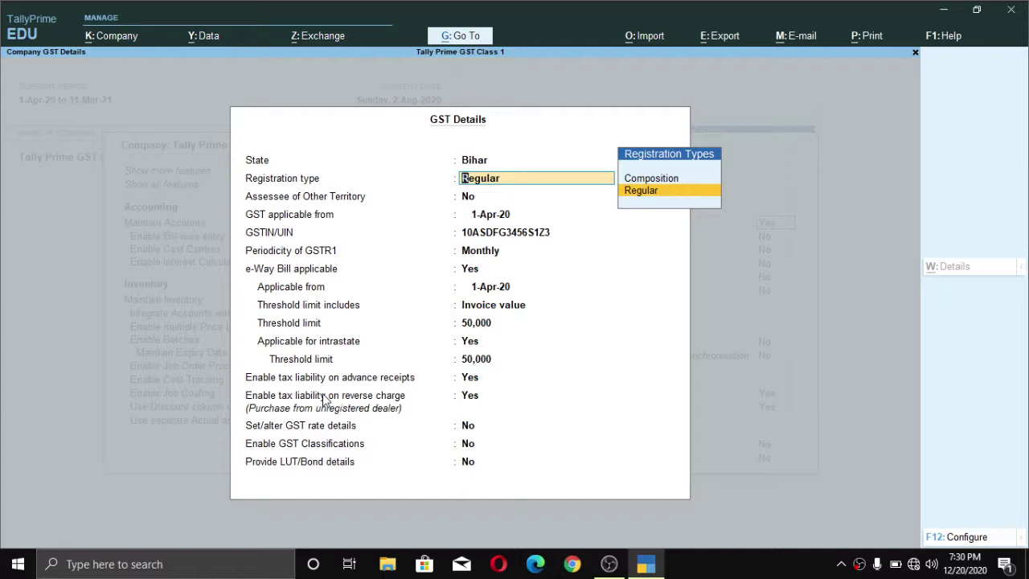
{"action": "key", "text": "Return"}
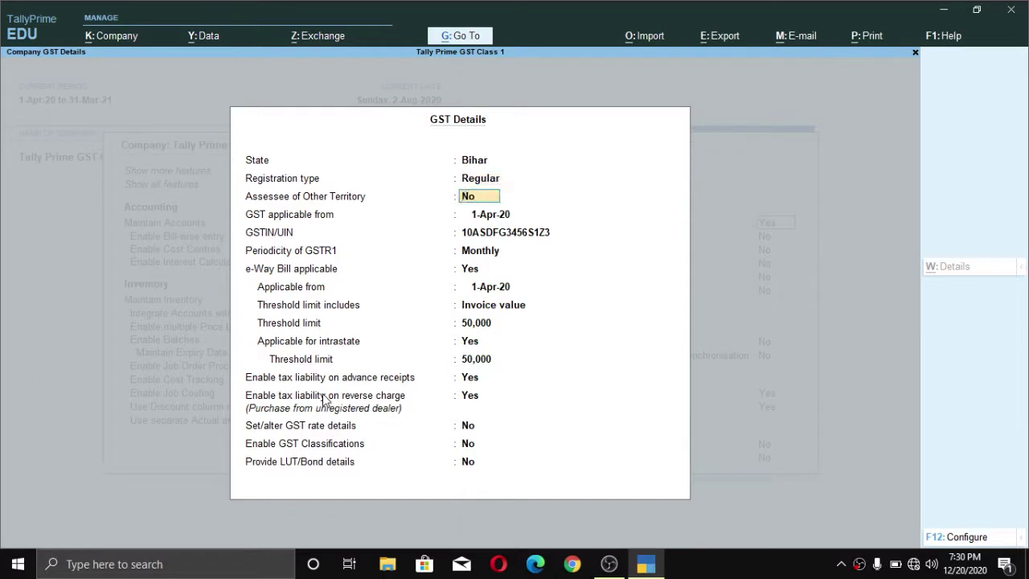
{"action": "key", "text": "ctrl"}
{"action": "key", "text": "Return"}
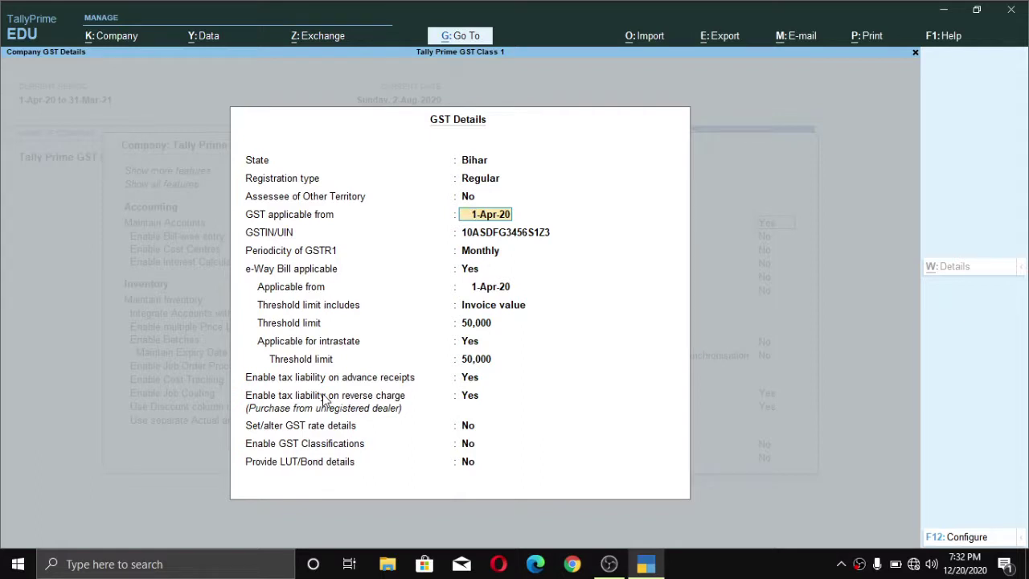
{"action": "key", "text": "Return"}
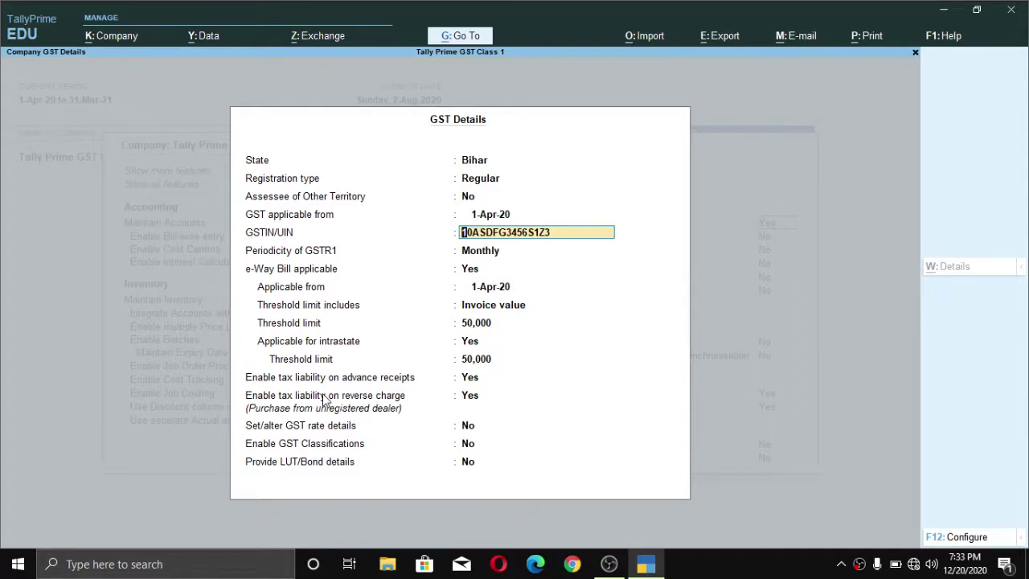
Accept the existing GSTIN/UIN and choose Monthly as the periodicity of GSTR1.
{"action": "key", "text": "Return"}
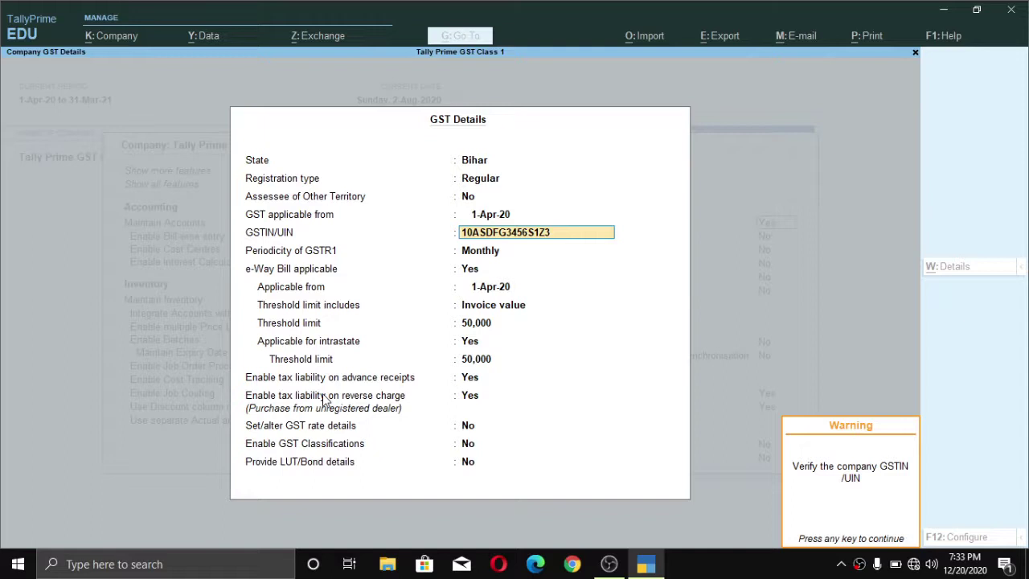
{"action": "key", "text": "Return"}
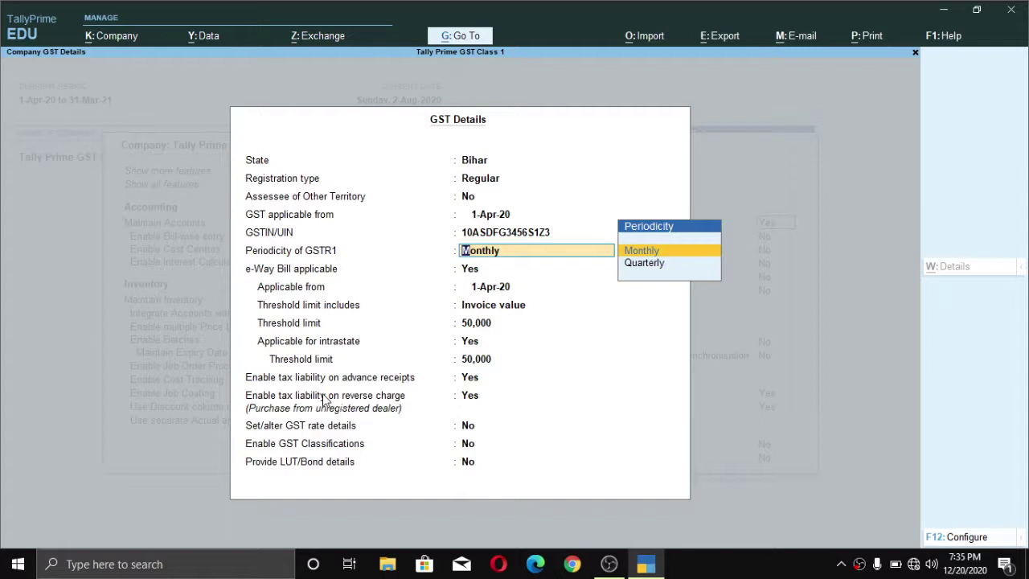
{"action": "key", "text": "ctrl"}
{"action": "key", "text": "Return"}
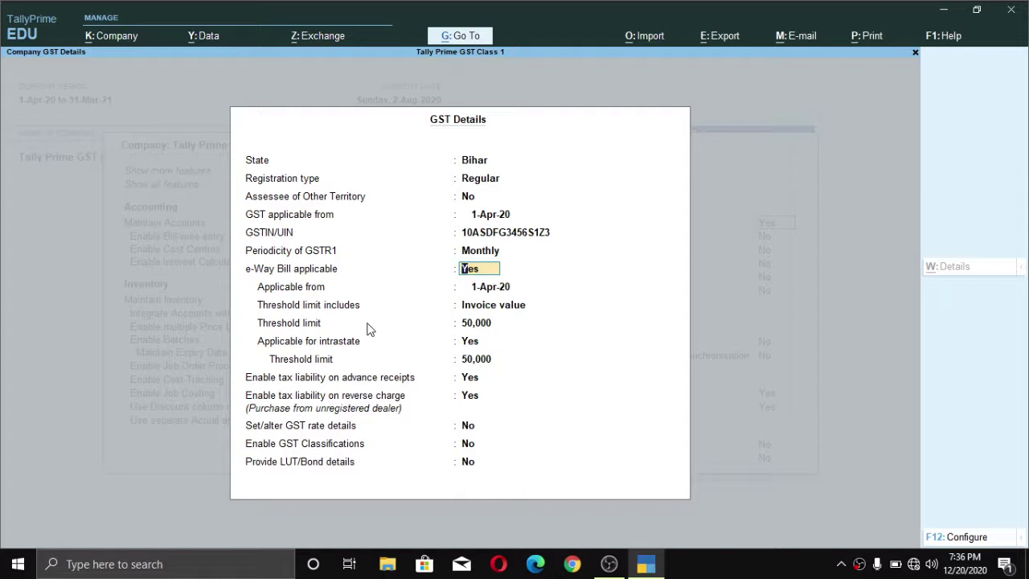
Keep e-Way Bill applicable at Yes from 1-Apr-20 and choose Invoice value for what the threshold limit includes.
{"action": "key", "text": "Return"}
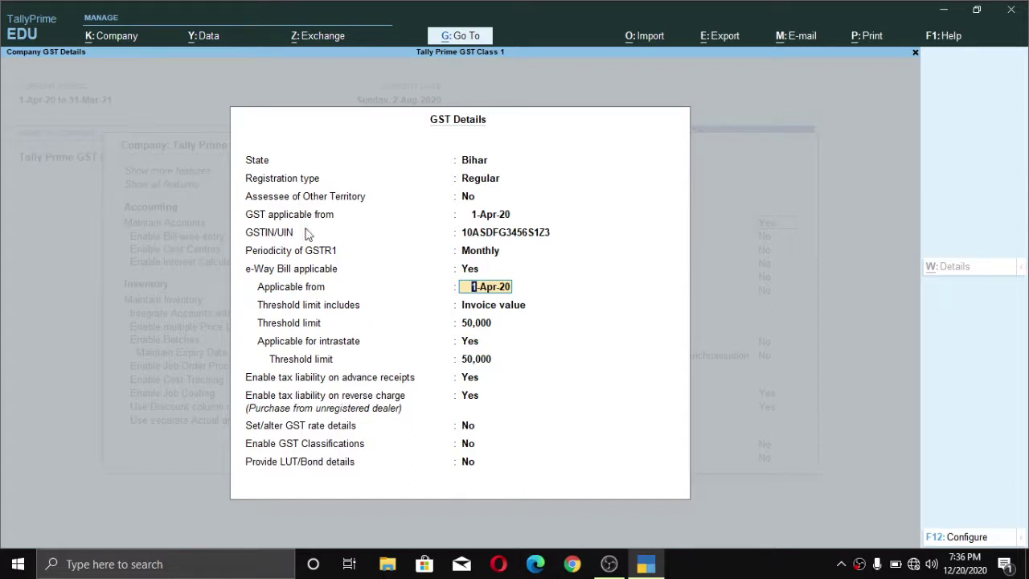
{"action": "key", "text": "Return"}
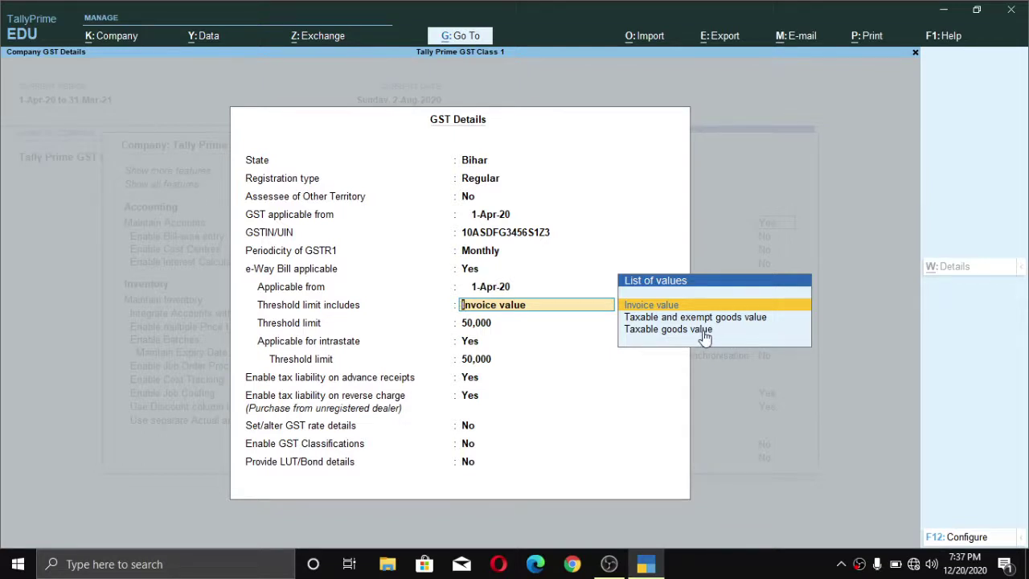
{"action": "key", "text": "Down"}
{"action": "key", "text": "Down"}
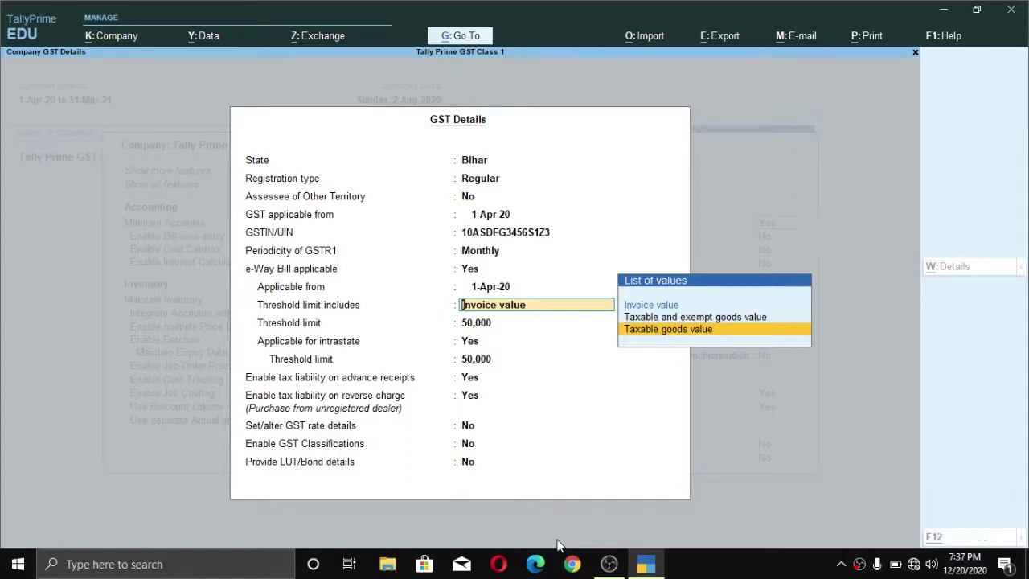
{"action": "key", "text": "Up"}
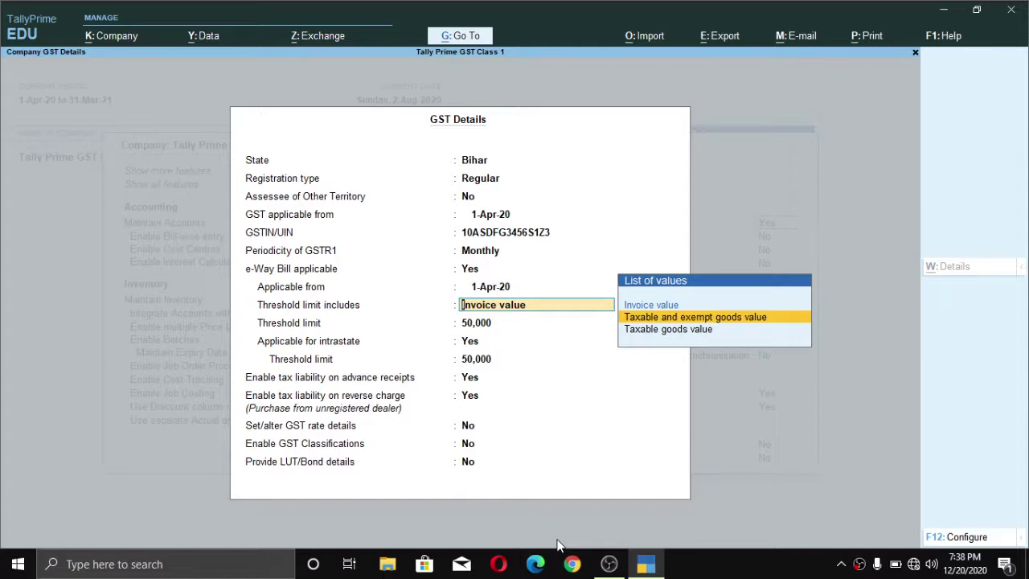
{"action": "key", "text": "Down"}
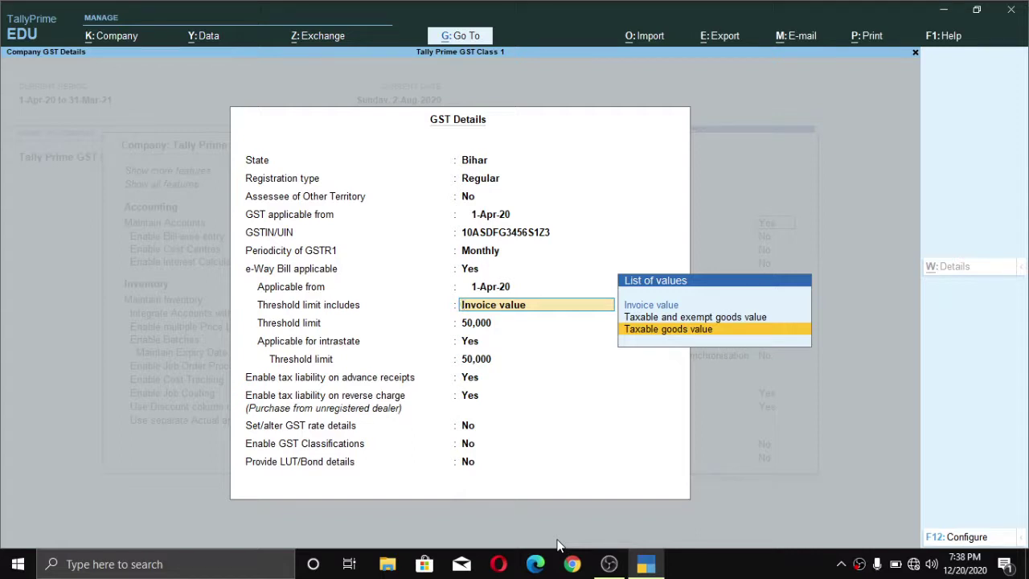
{"action": "key", "text": "Up"}
{"action": "key", "text": "Down"}
{"action": "key", "text": "Up"}
{"action": "key", "text": "Up"}
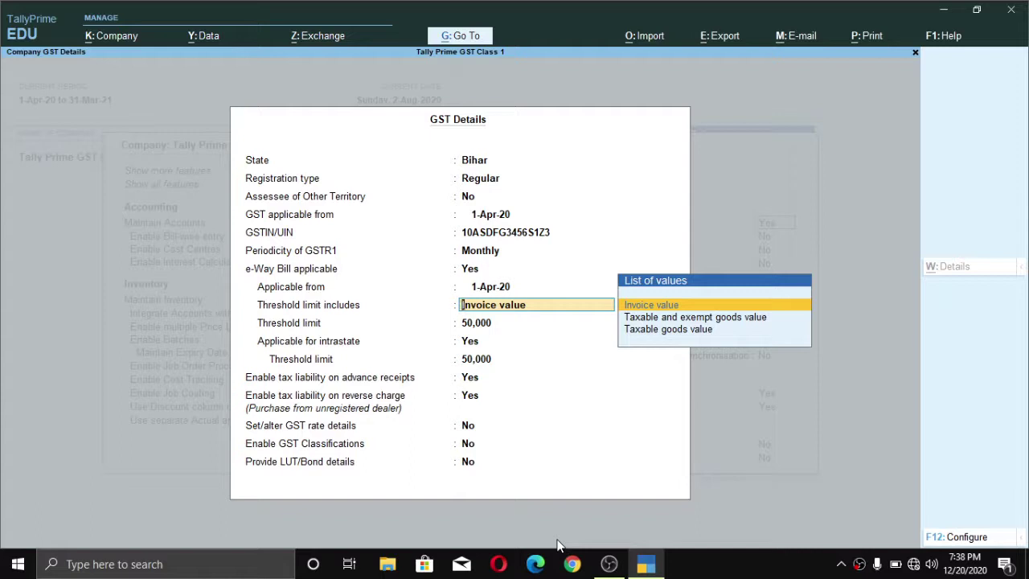
{"action": "key", "text": "Return"}
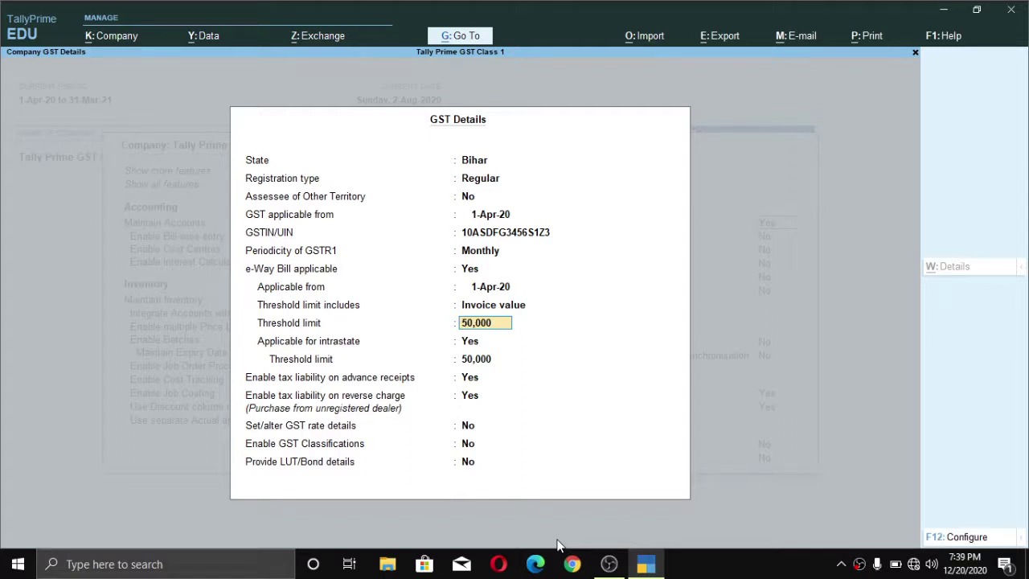
Accept the e-Way Bill threshold limit of 50,000, intrastate applicability Yes, and the intrastate threshold limit of 50,000.
{"action": "key", "text": "Return"}
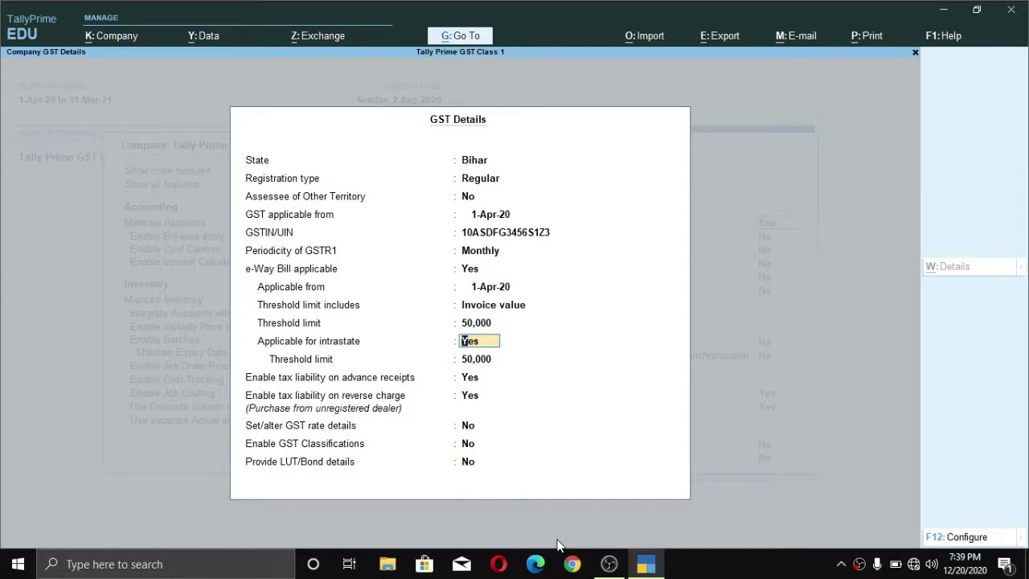
{"action": "key", "text": "Return"}
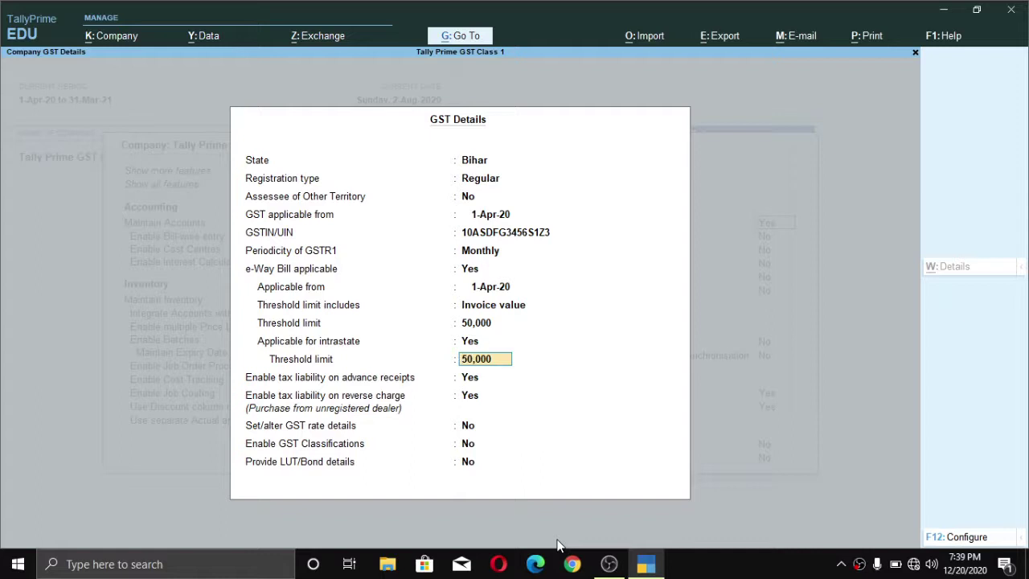
{"action": "key", "text": "Return"}
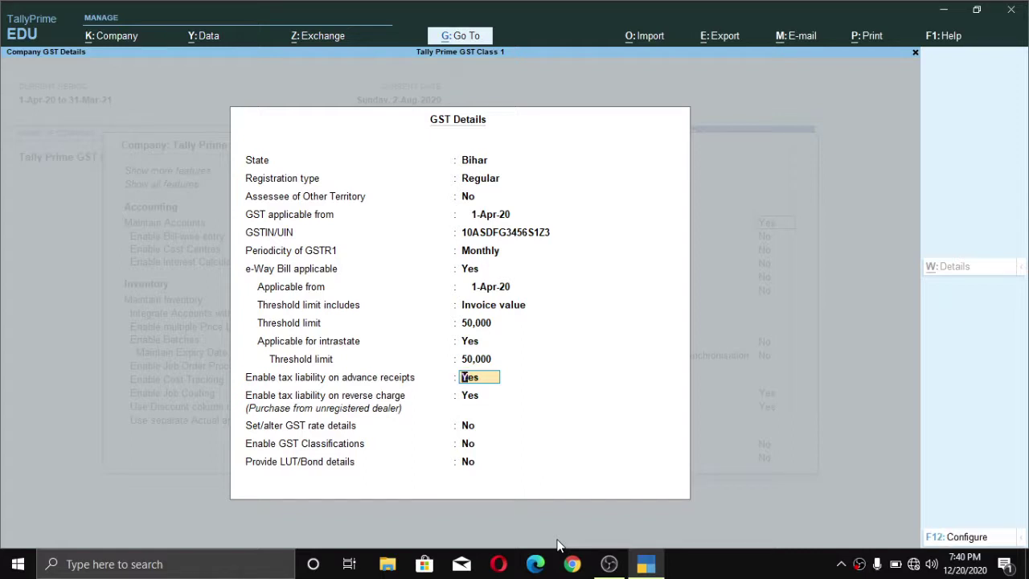
Set tax liability on advance receipts and tax liability on reverse charge to No.
{"action": "type", "text": "n"}
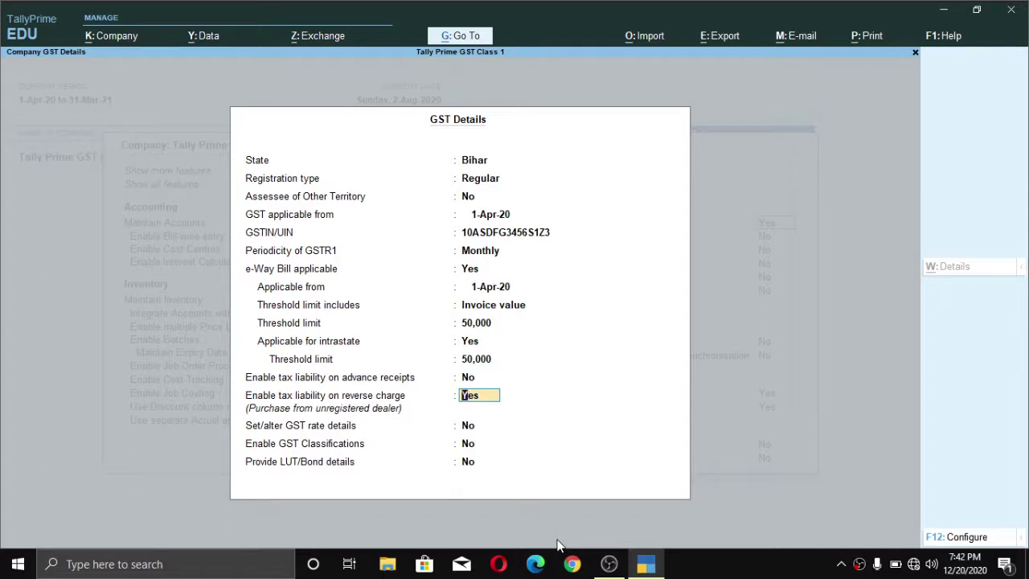
{"action": "type", "text": "n"}
{"action": "key", "text": "Return"}
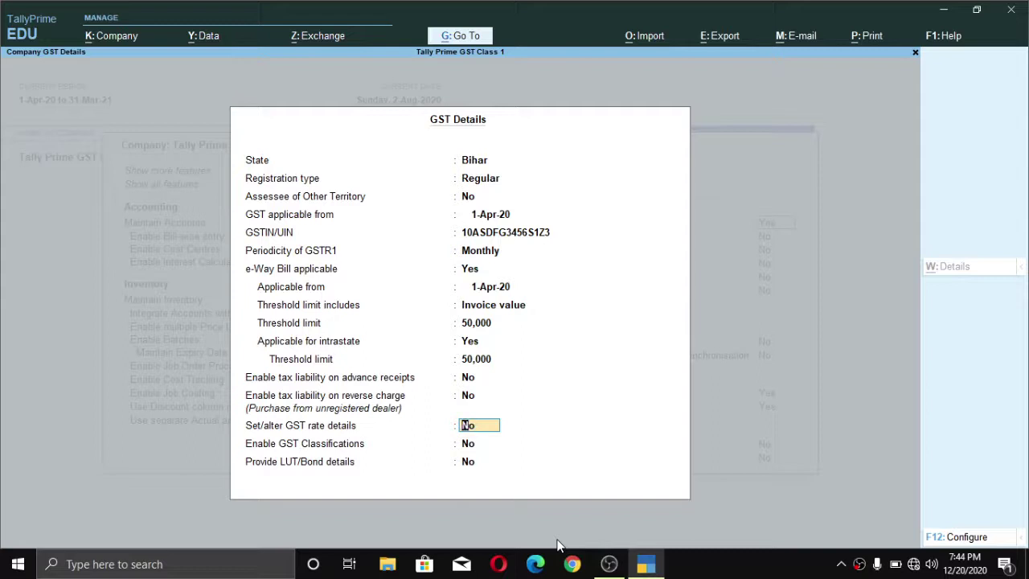
Set Set/alter GST rate details to Yes and enter HSN/SAC 4546 with the description left blank.
{"action": "type", "text": "y"}
{"action": "key", "text": "Return"}
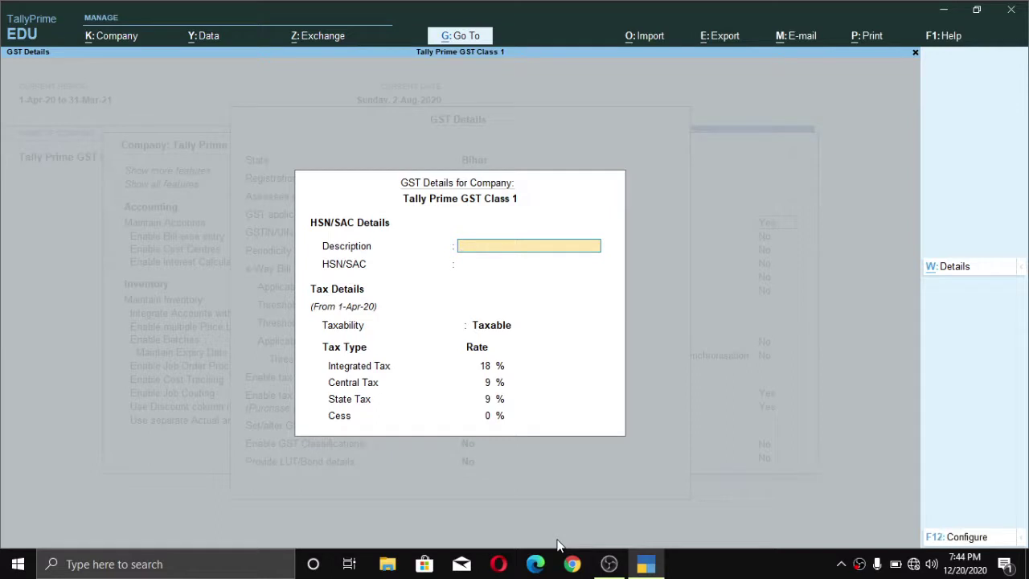
{"action": "key", "text": "Return"}
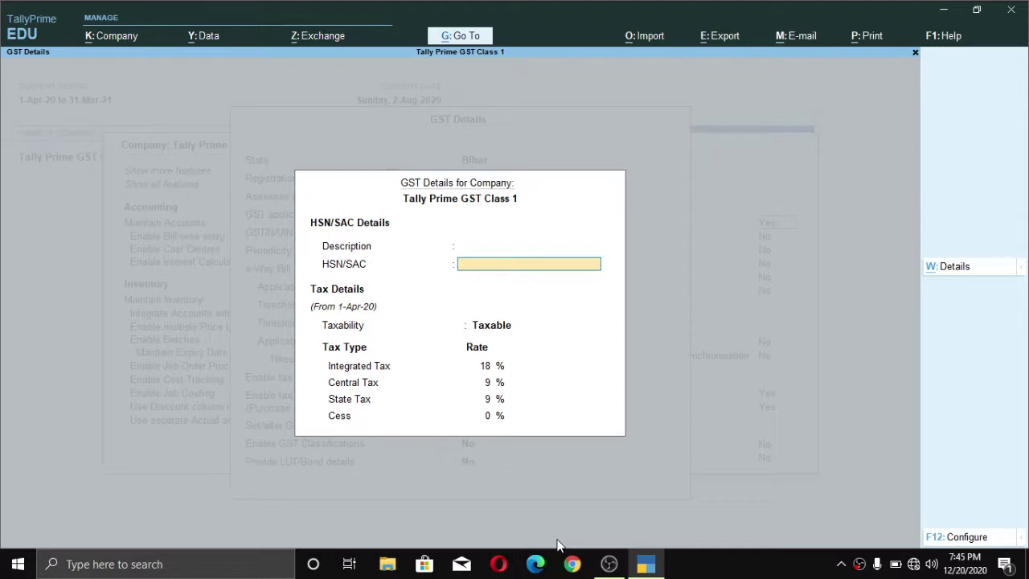
{"action": "type", "text": "4546"}
{"action": "key", "text": "Return"}
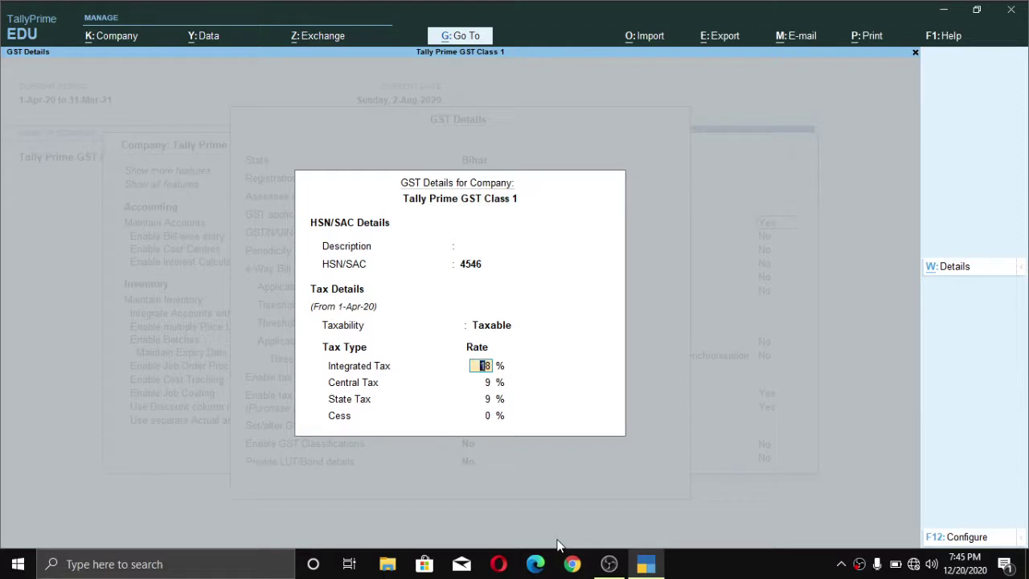
Browse the Nil Rated and Exempt taxability options for the company and keep Taxable.
{"action": "key", "text": "BackSpace"}
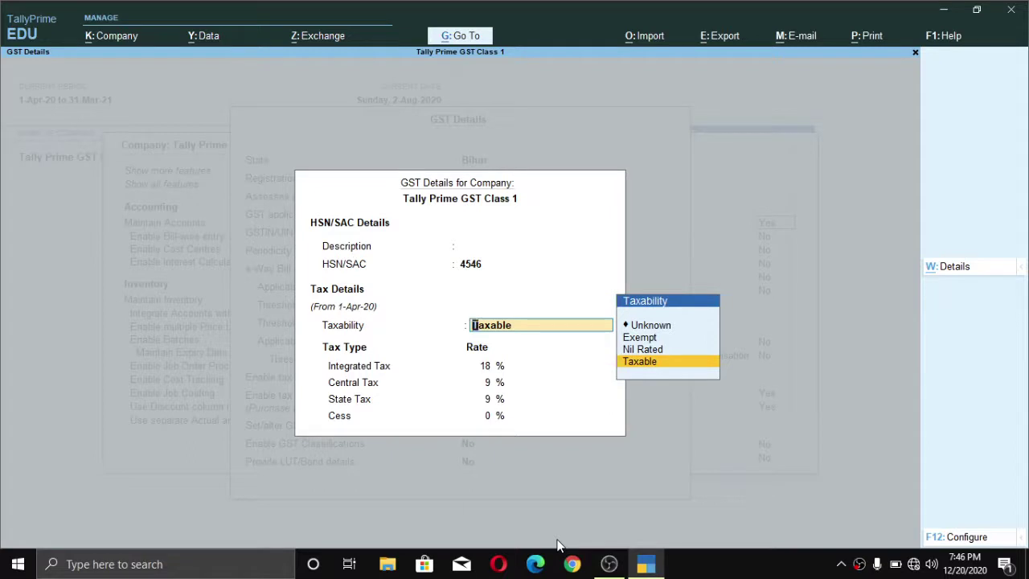
{"action": "key", "text": "Up"}
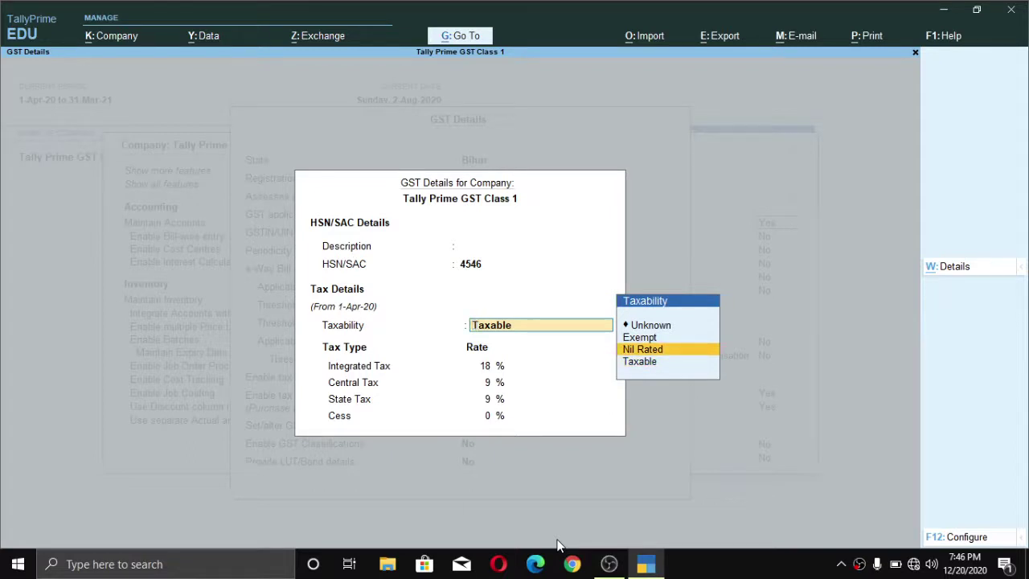
{"action": "key", "text": "Up"}
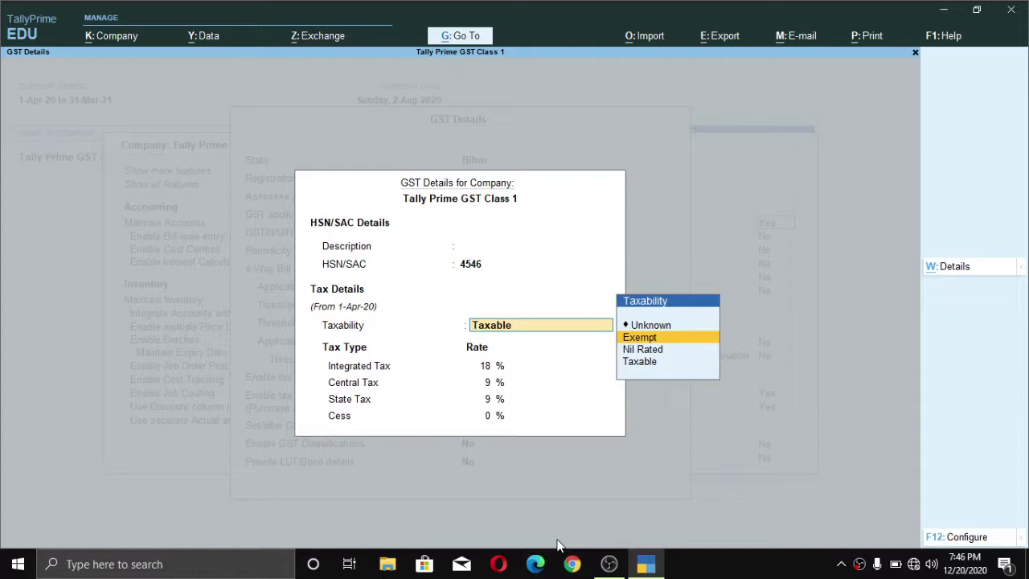
{"action": "key", "text": "Down"}
{"action": "key", "text": "Down"}
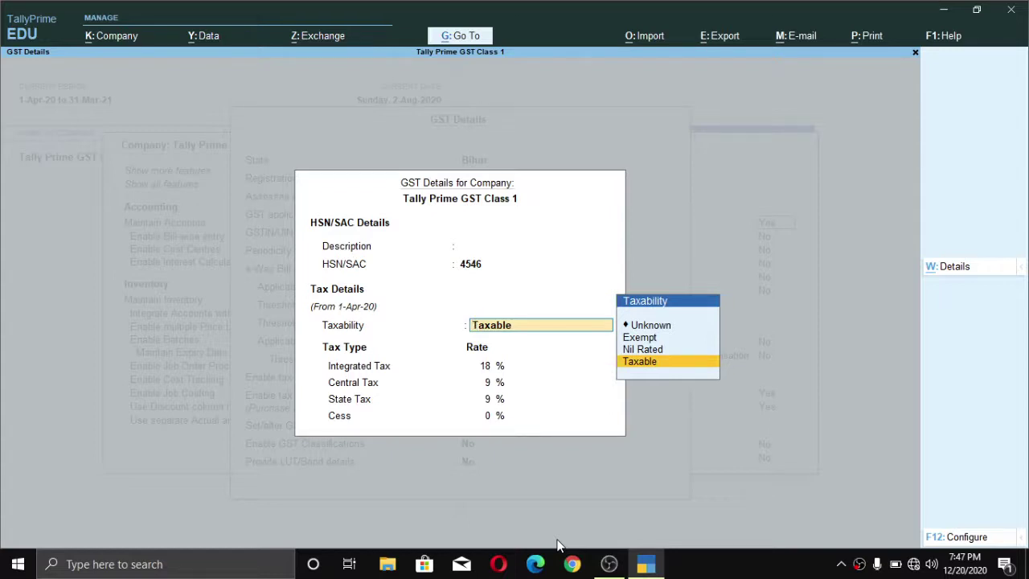
{"action": "key", "text": "Up"}
{"action": "key", "text": "Up"}
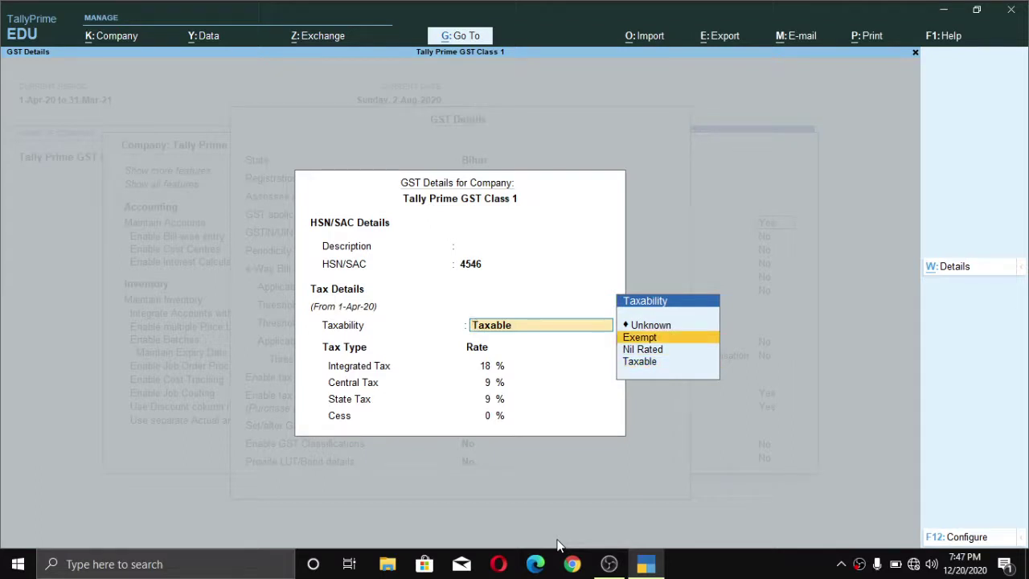
{"action": "key", "text": "Down"}
{"action": "key", "text": "Down"}
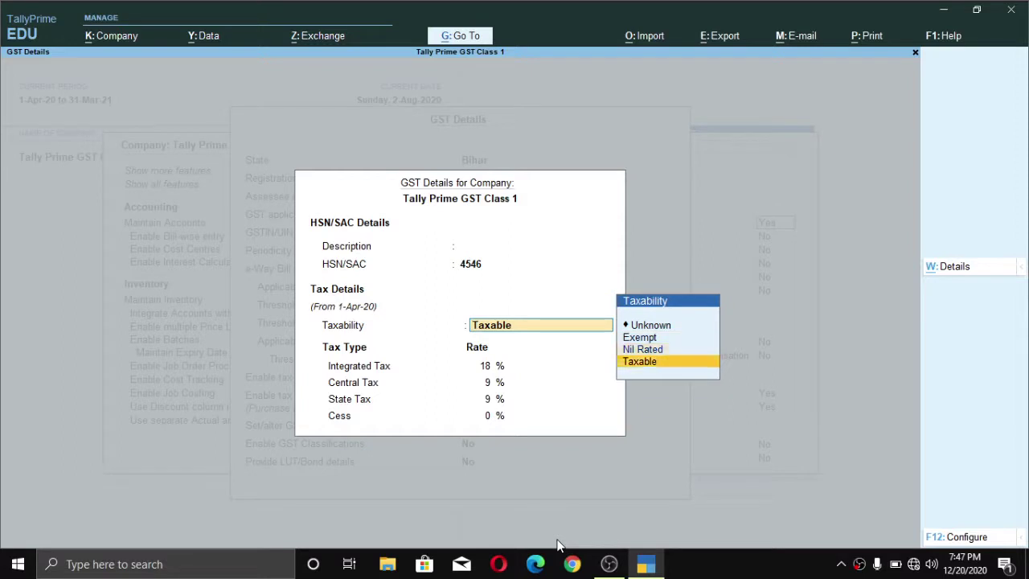
{"action": "key", "text": "Return"}
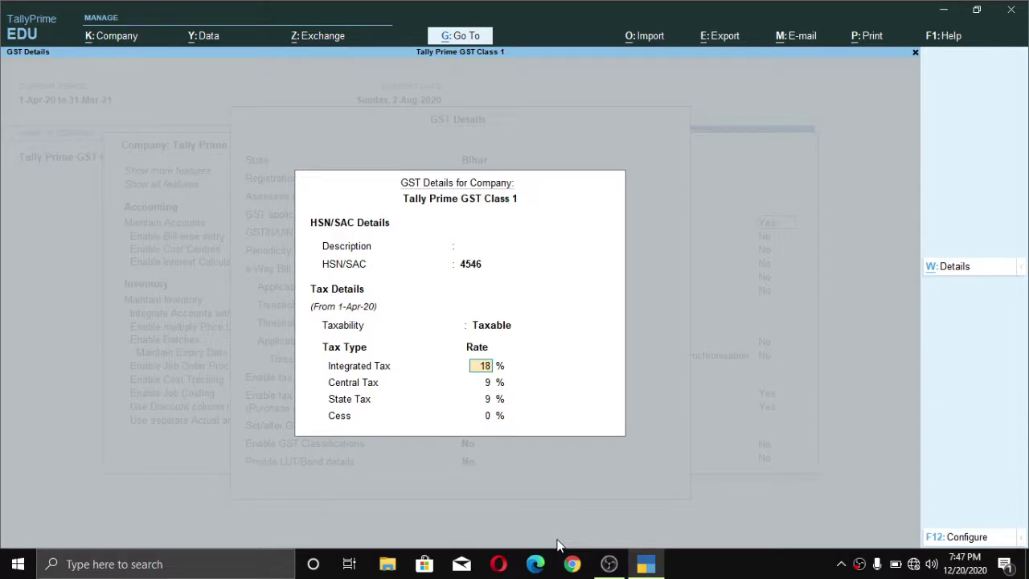
Discard the company's GST rate details after going through the tax rates, and set Set/alter GST rate details to No.
{"action": "key", "text": "ctrl"}
{"action": "key", "text": "Return"}
{"action": "key", "text": "Return"}
{"action": "key", "text": "Return"}
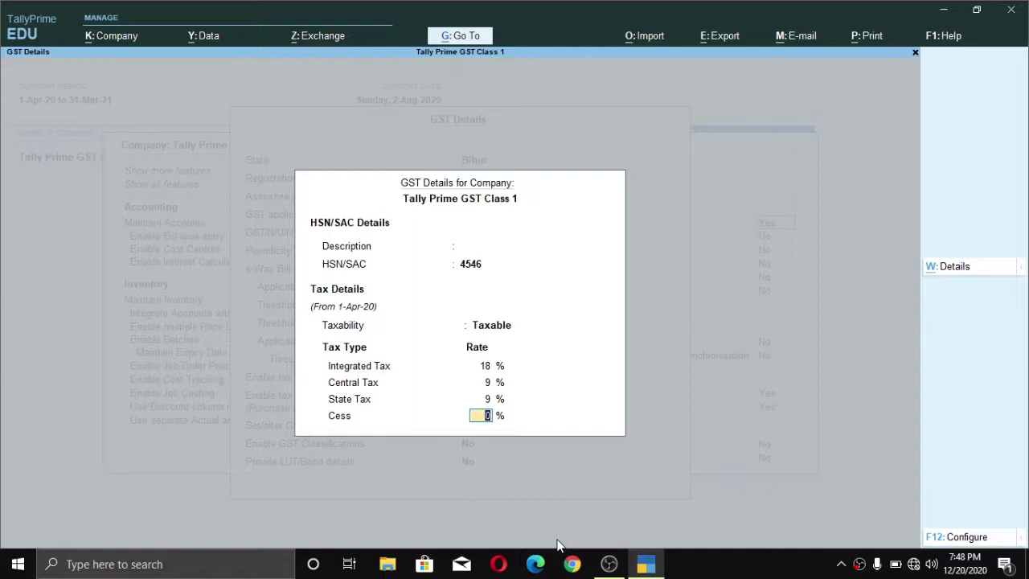
{"action": "key", "text": "Escape"}
{"action": "key", "text": "Return"}
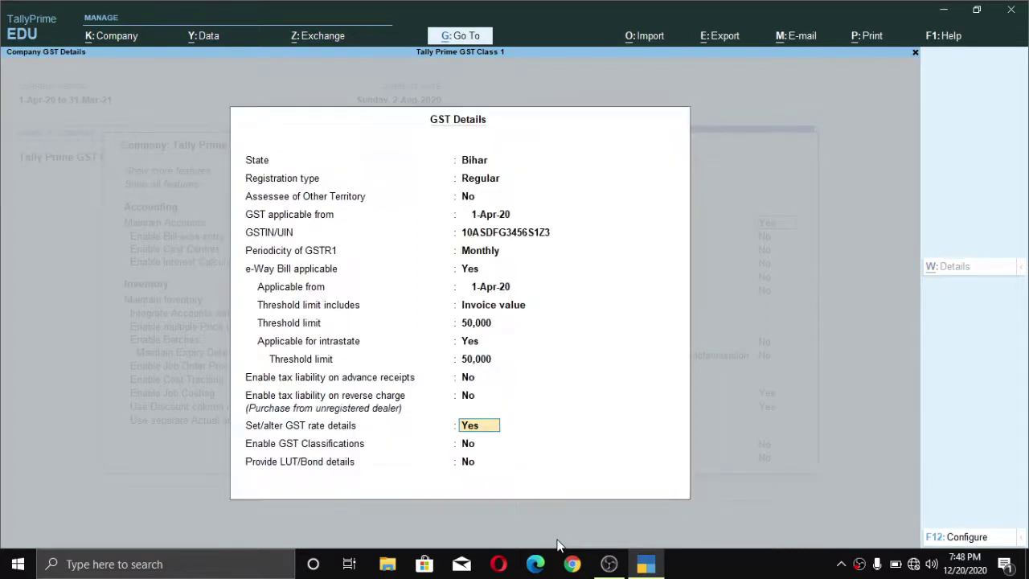
{"action": "type", "text": "n"}
{"action": "key", "text": "Return"}
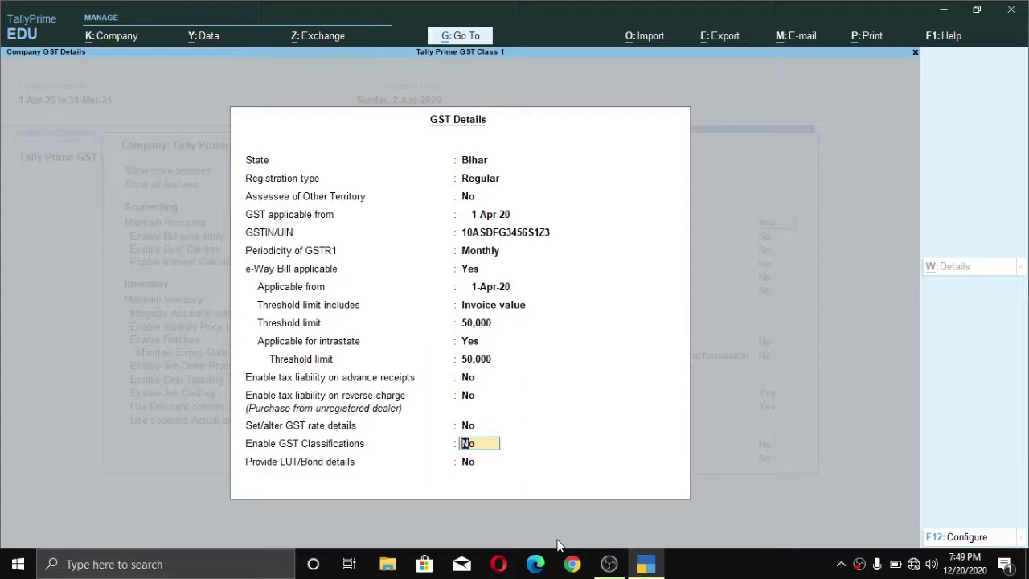
Try Enable GST Classifications as Yes and return it to No.
{"action": "key", "text": "Return"}
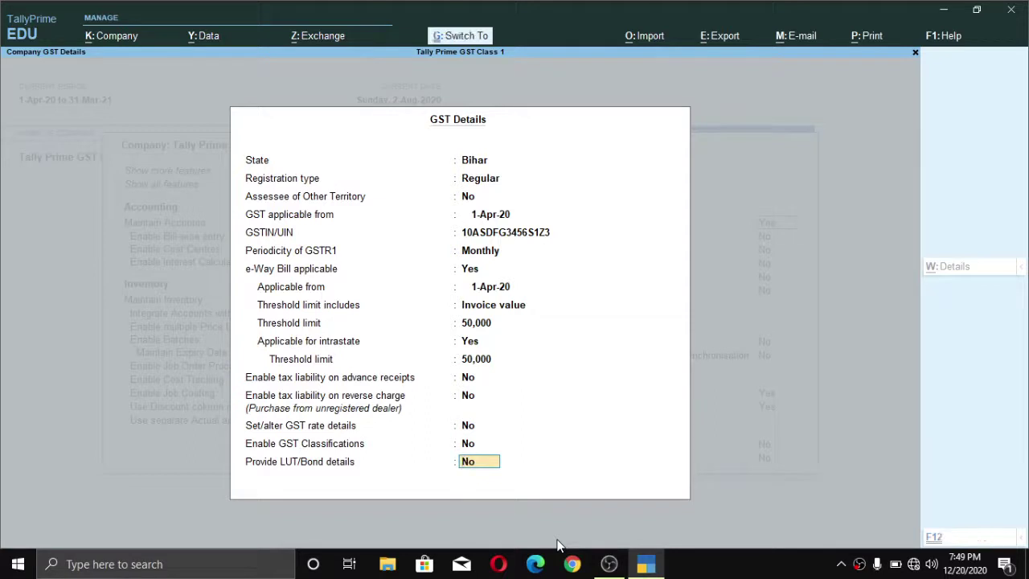
{"action": "key", "text": "Up"}
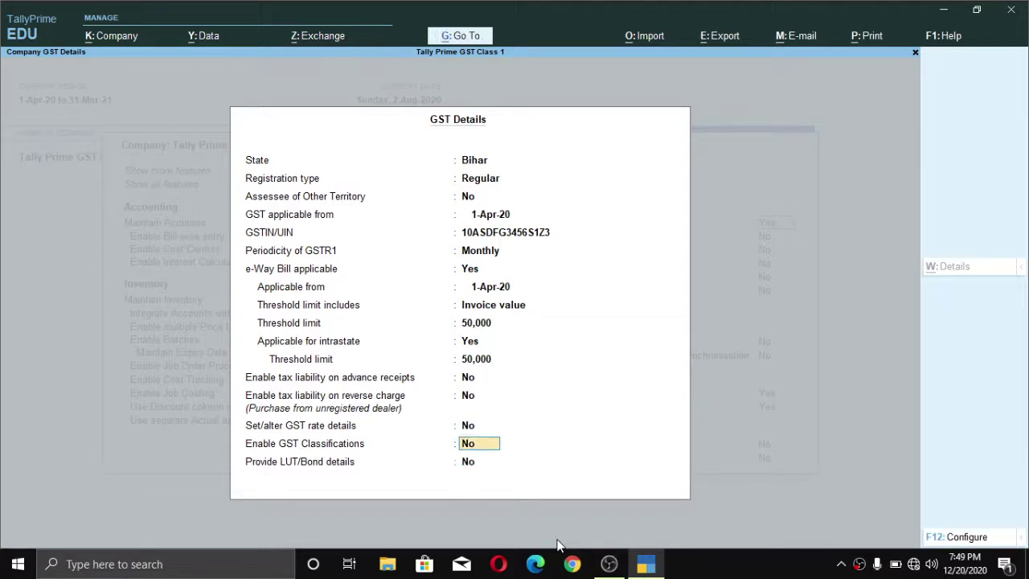
{"action": "type", "text": "y"}
{"action": "key", "text": "Return"}
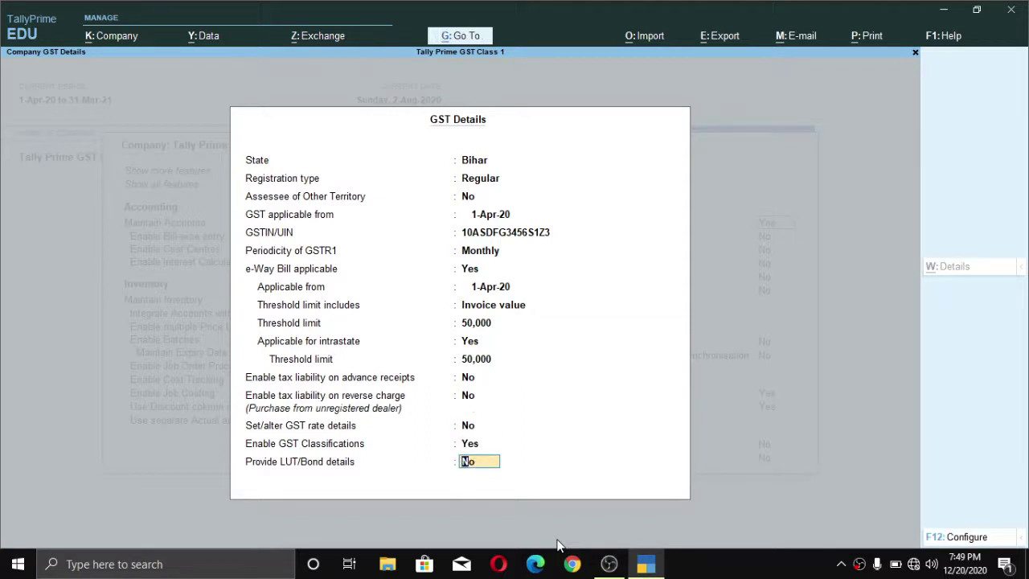
{"action": "key", "text": "Up"}
{"action": "type", "text": "n"}
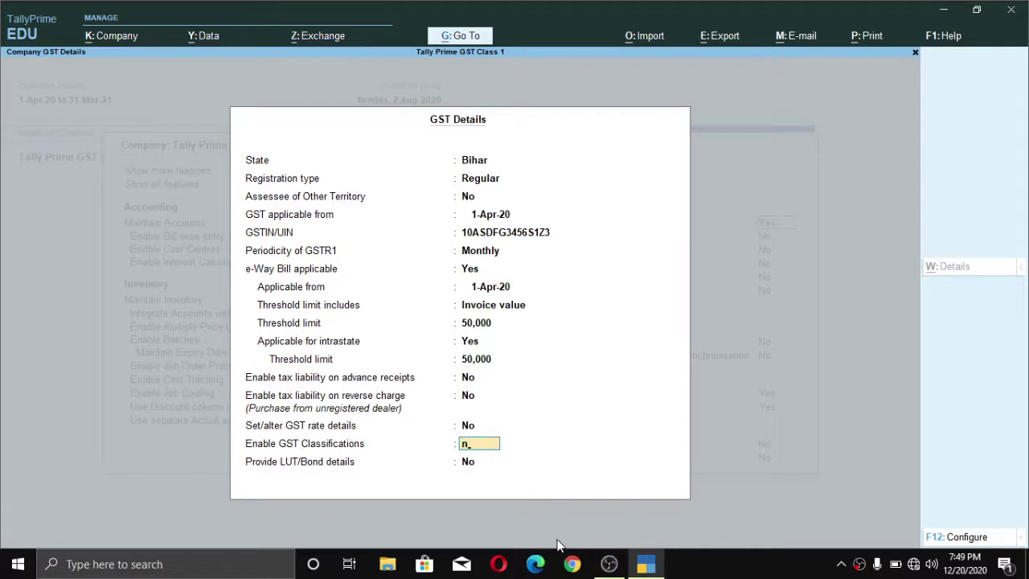
{"action": "key", "text": "Return"}
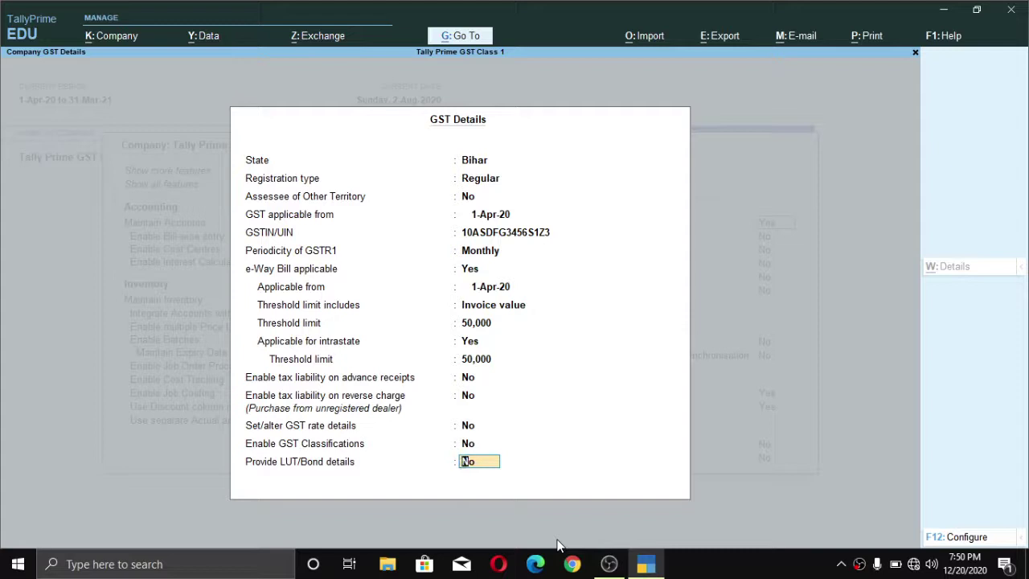
Set Provide LUT/Bond details to Yes and go through the LUT/Bond number and its validity dates.
{"action": "key", "text": "ctrl"}
{"action": "type", "text": "y"}
{"action": "key", "text": "Return"}
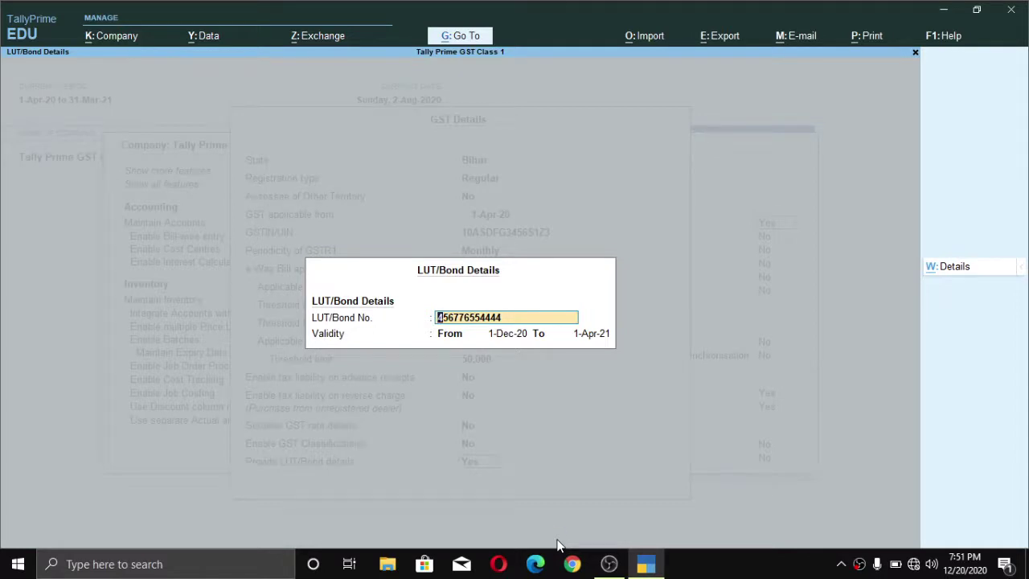
{"action": "key", "text": "Return"}
{"action": "key", "text": "Return"}
{"action": "key", "text": "Return"}
{"action": "key", "text": "Escape"}
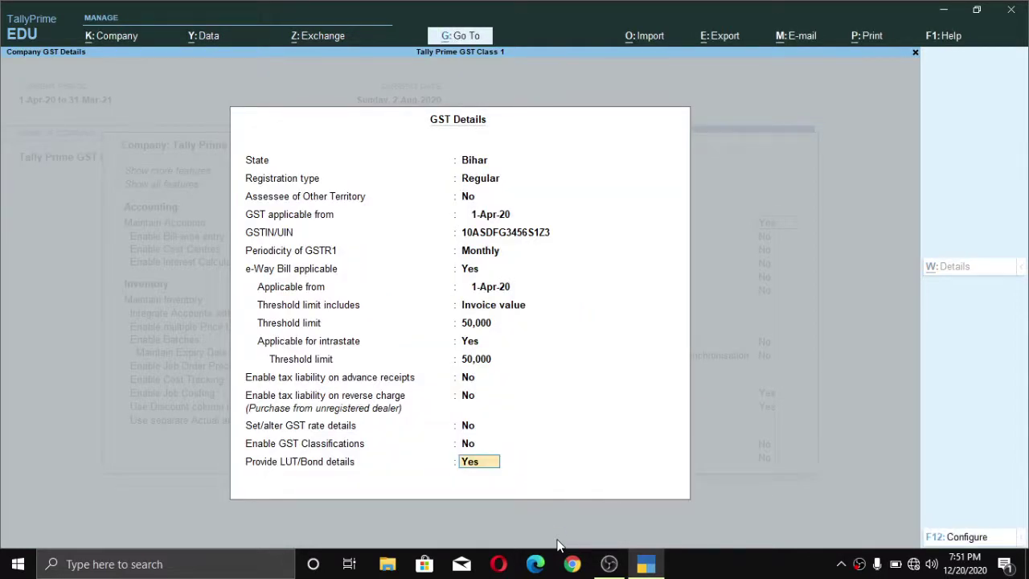
Reopen the LUT/Bond details for another review and close them again.
{"action": "key", "text": "Return"}
{"action": "key", "text": "Return"}
{"action": "key", "text": "Return"}
{"action": "key", "text": "Return"}
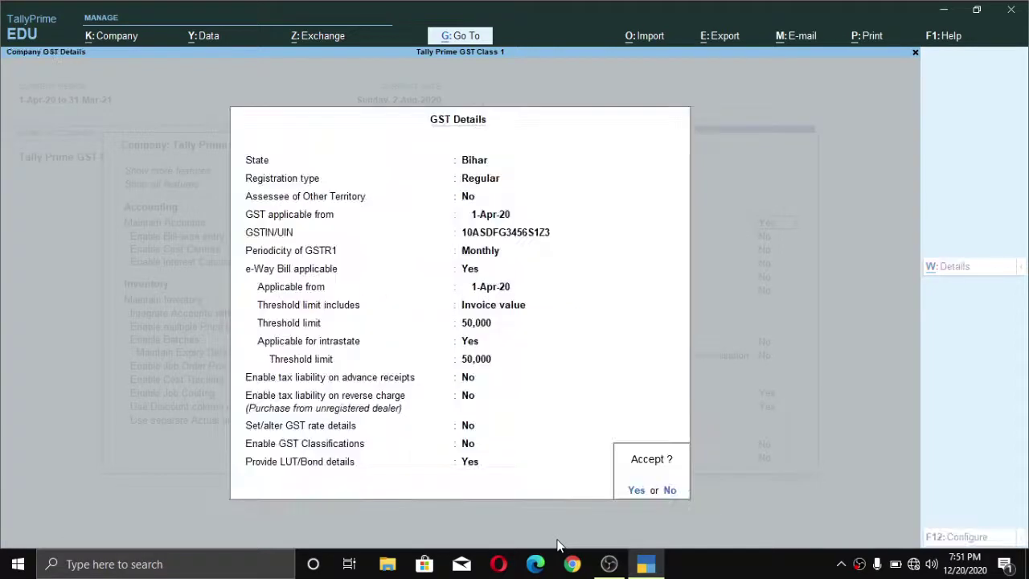
{"action": "key", "text": "Escape"}
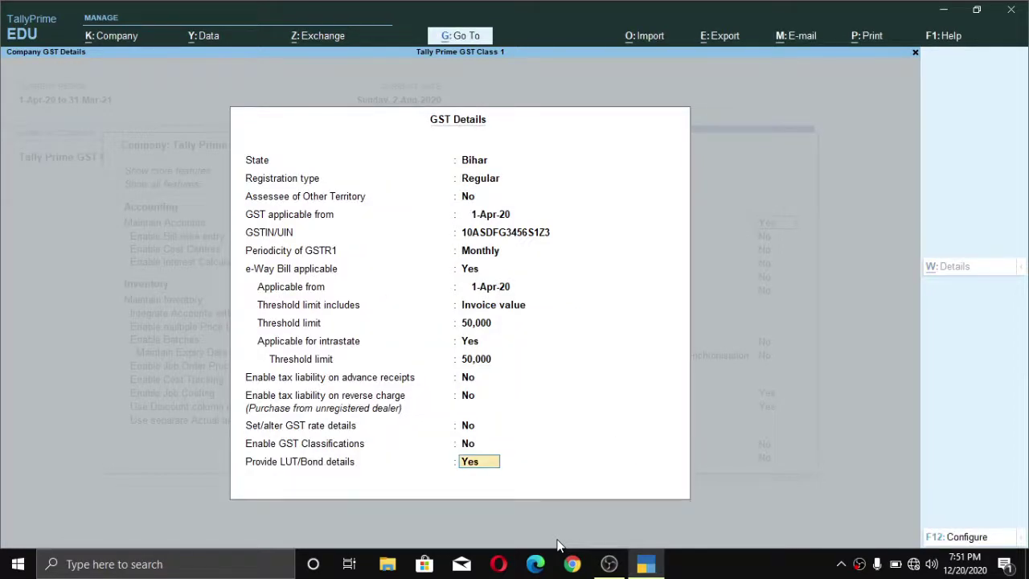
{"action": "key", "text": "Return"}
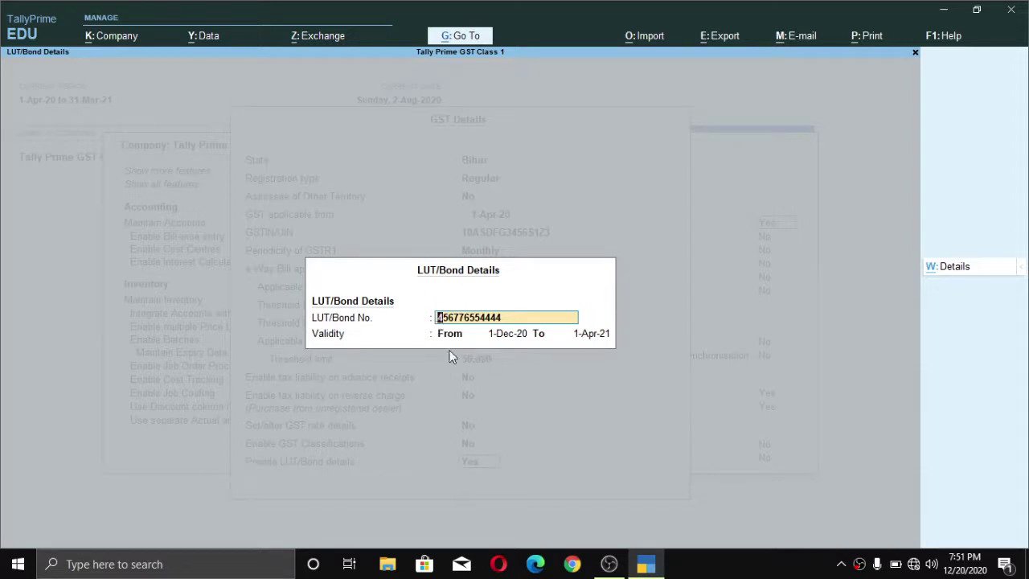
{"action": "key", "text": "BackSpace"}
{"action": "key", "text": "Escape"}
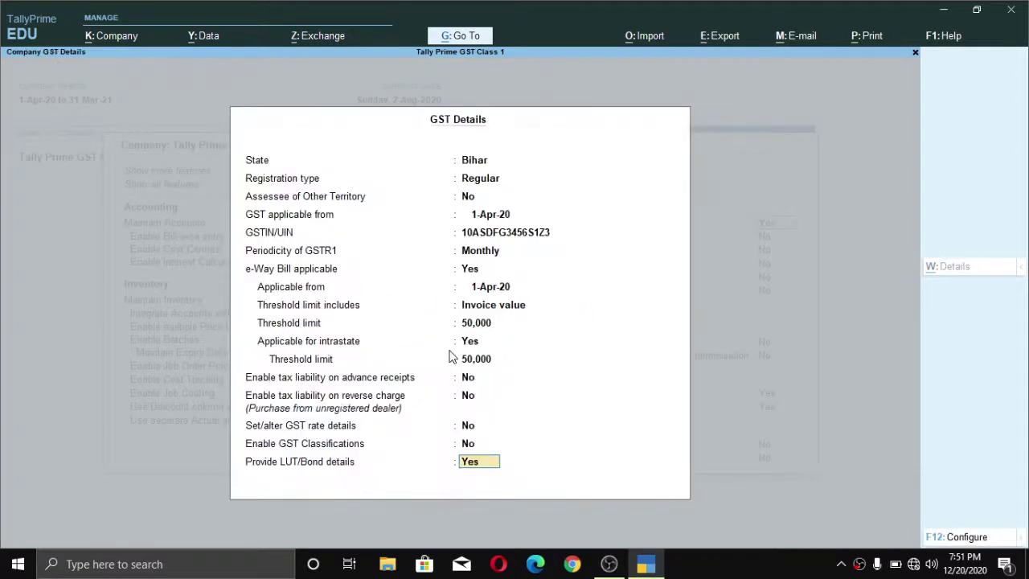
Set Provide LUT/Bond details to No and save the GST details and company features.
{"action": "type", "text": "n"}
{"action": "key", "text": "Return"}
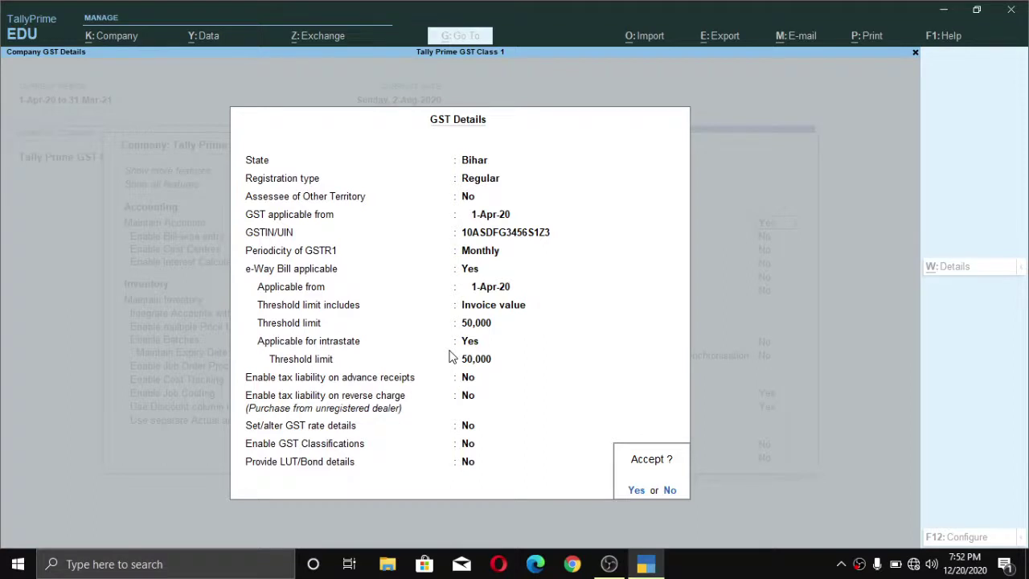
{"action": "key", "text": "Return"}
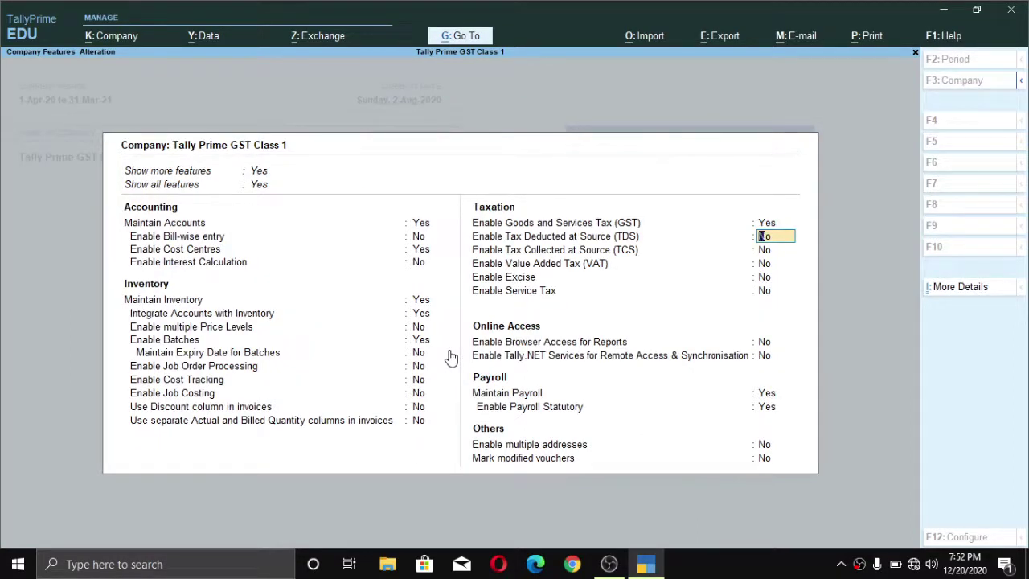
{"action": "key", "text": "ctrl+a"}
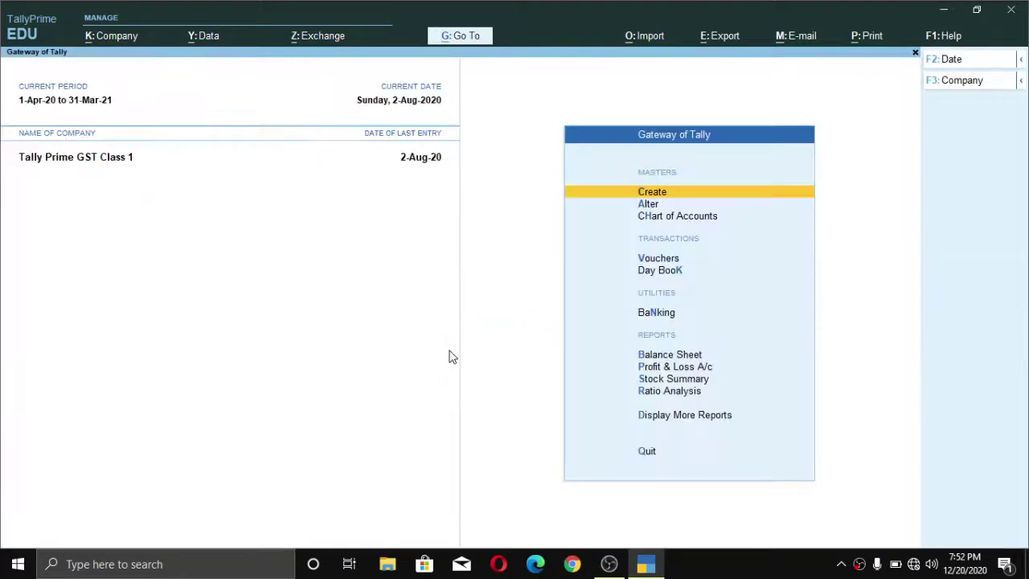
Switch to the video player and play the green-screen subscribe clip.
{"action": "key", "text": "alt"}
{"action": "key", "text": "alt+Tab"}
{"action": "left_click", "coordinate": [508, 521]}
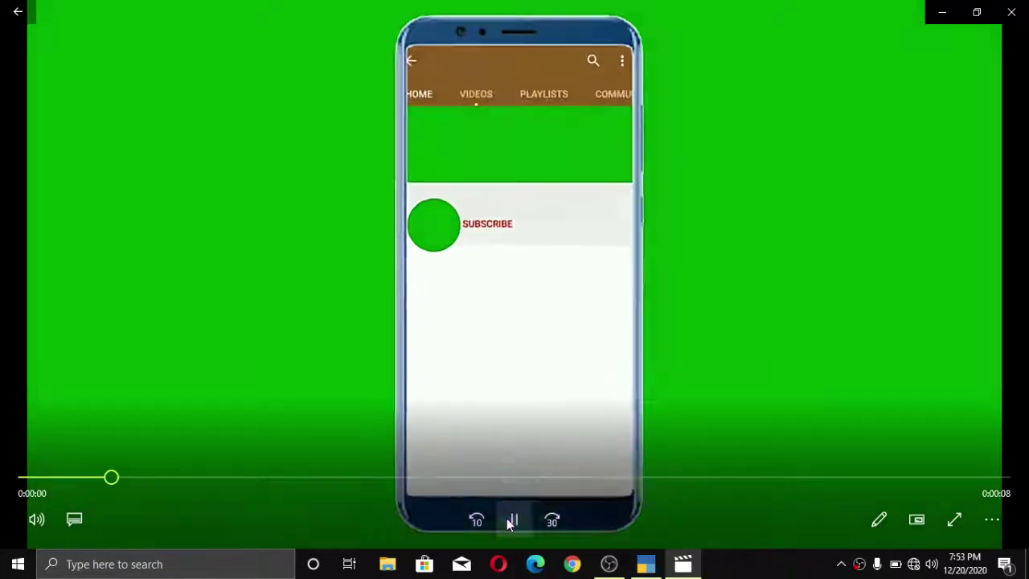